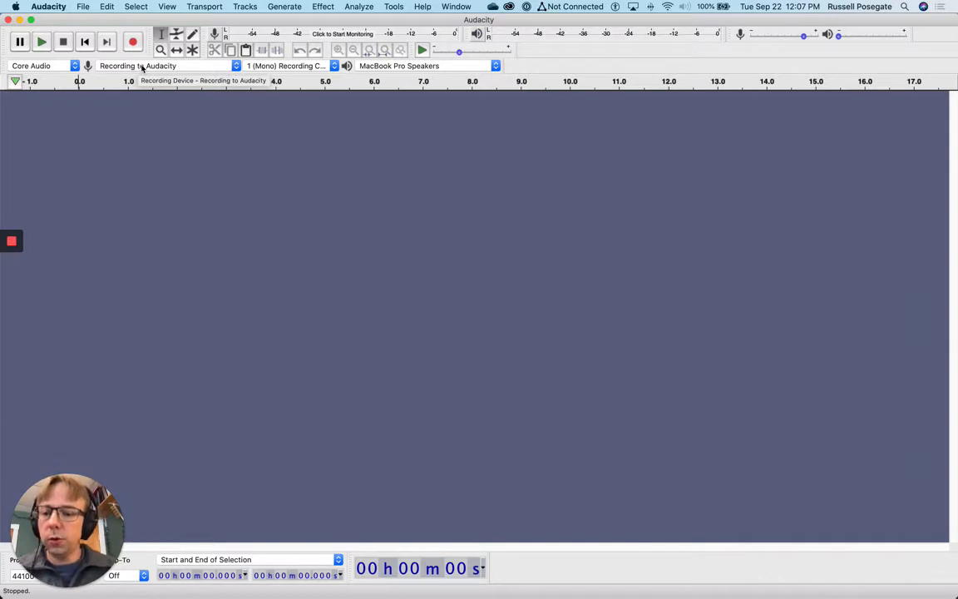
Record a mono voice clip of about 7.6 s from the Recording to Audacity device, checking the input level first
click(143, 67)
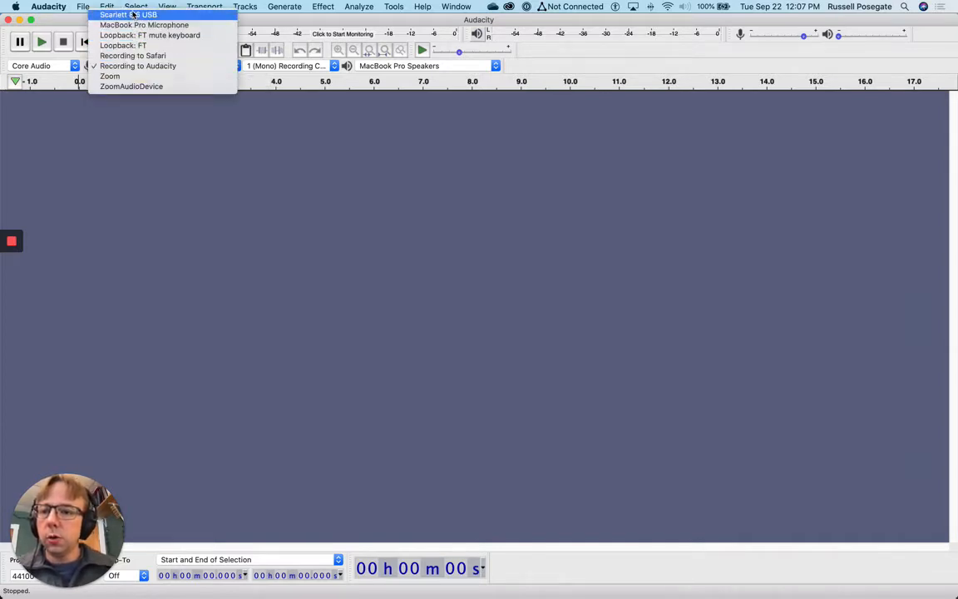
click(138, 67)
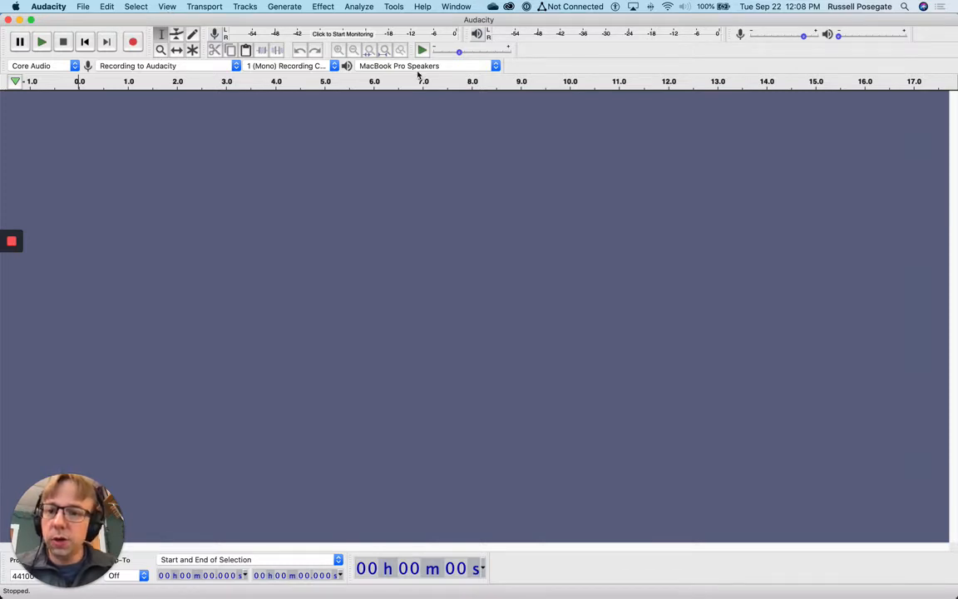
click(345, 37)
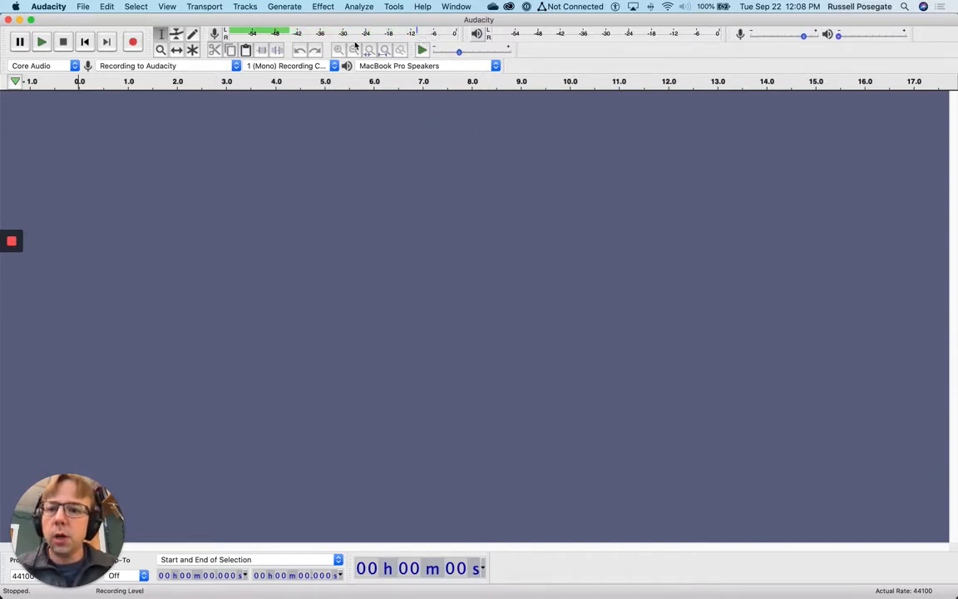
click(132, 42)
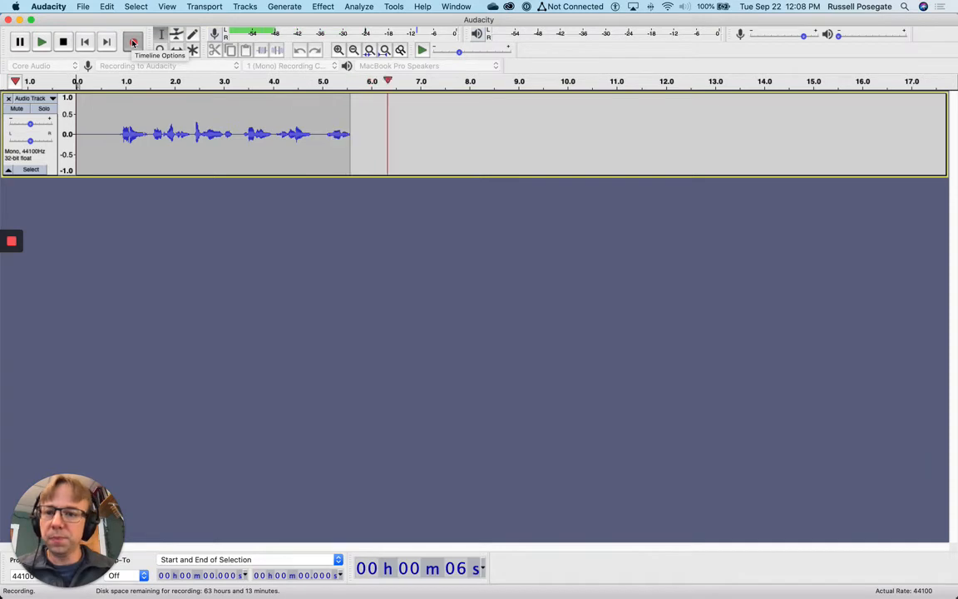
click(63, 42)
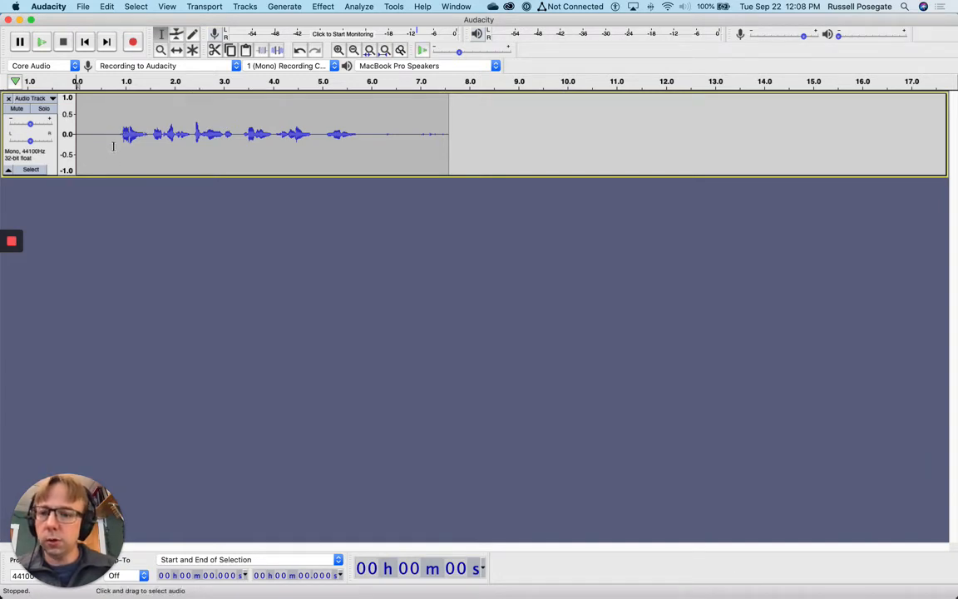
Normalize the whole track to a peak amplitude of -2.0 dB with DC offset removed, previewing the effect before applying it
click(57, 155)
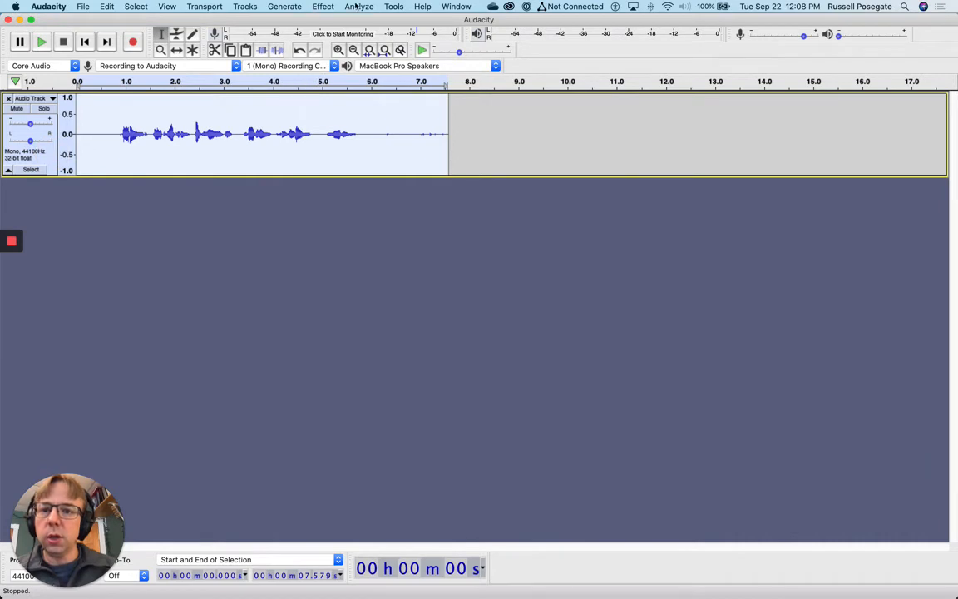
click(325, 7)
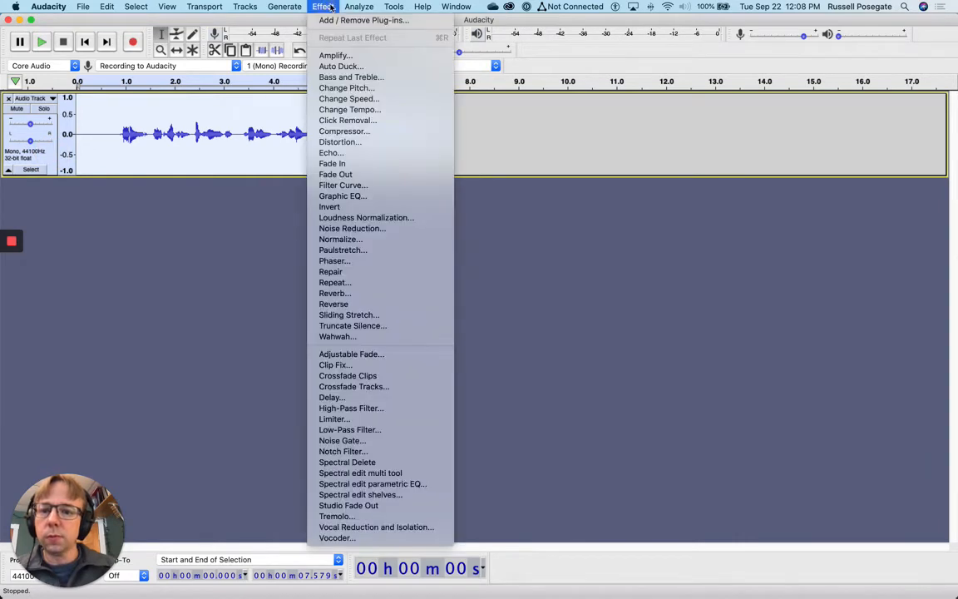
click(323, 239)
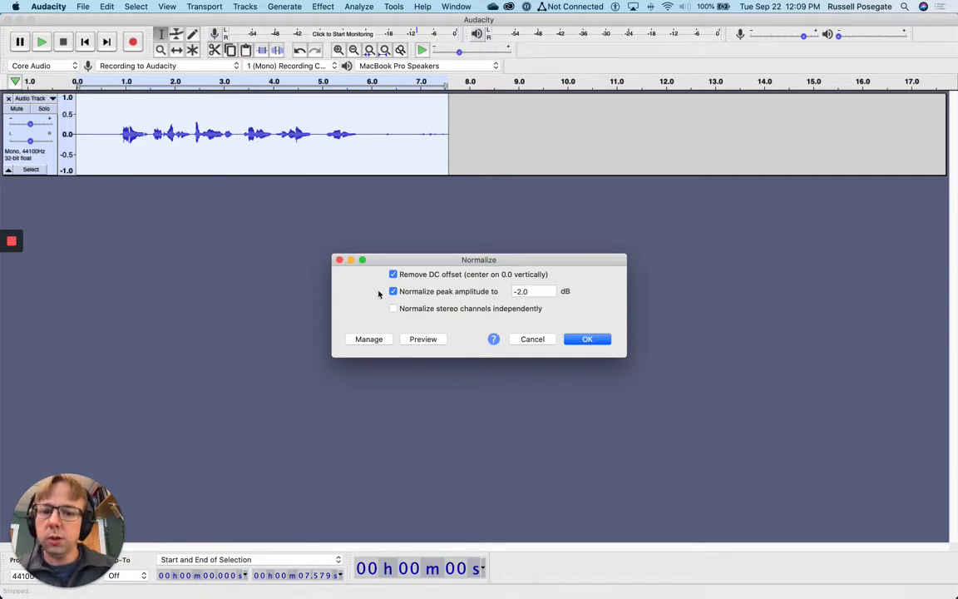
drag(518, 291, 524, 291)
text(1)
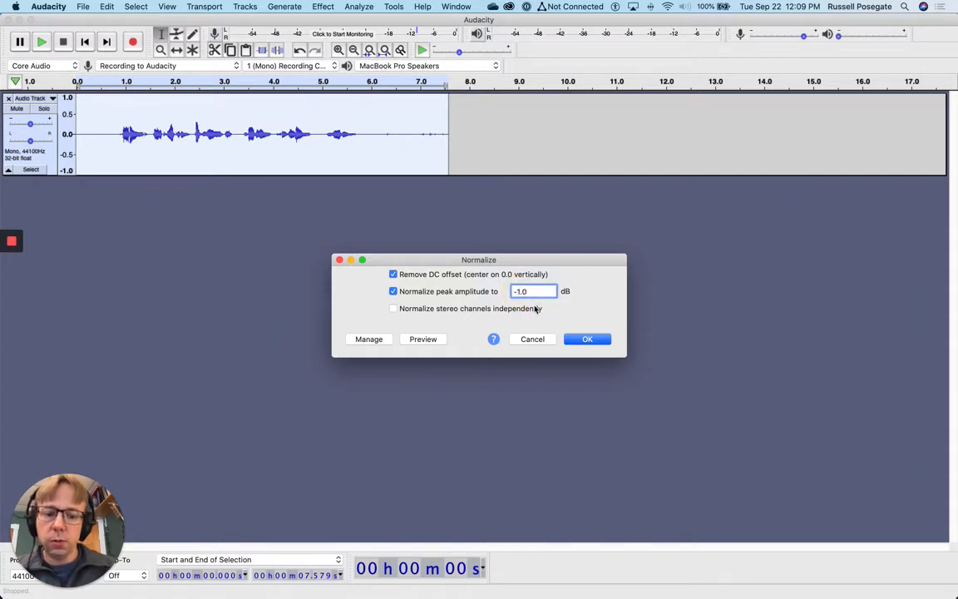
key(BackSpace)
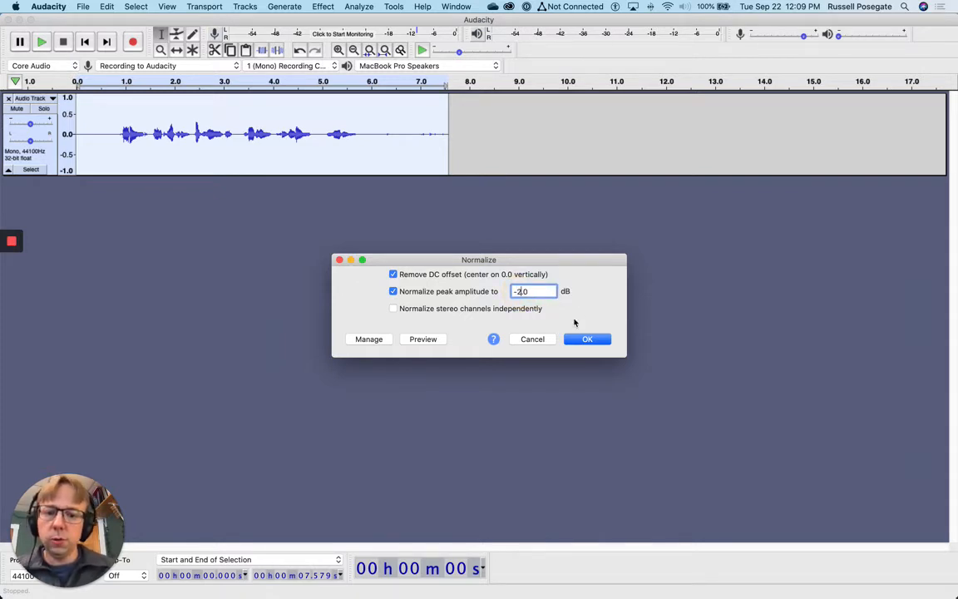
click(432, 340)
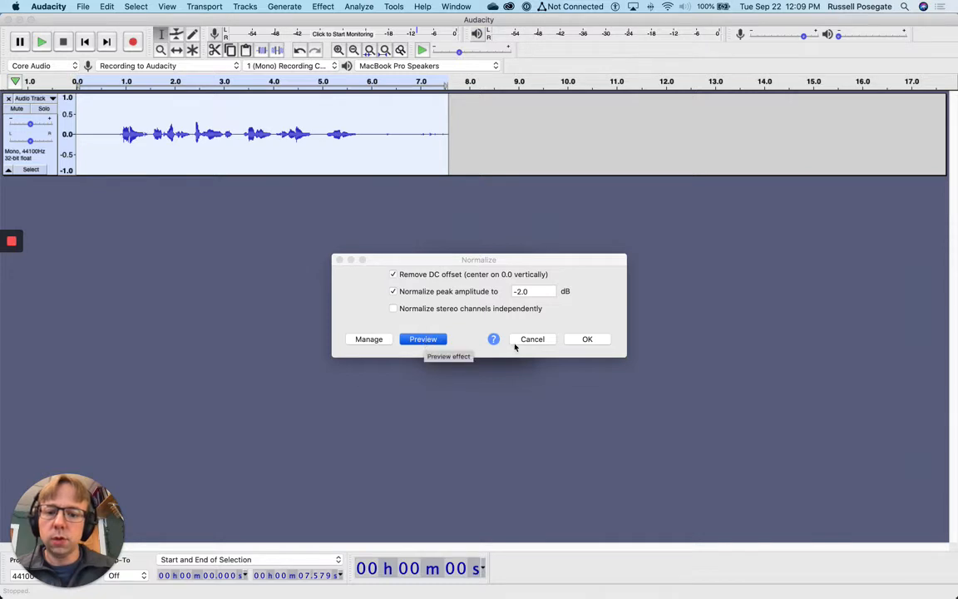
click(585, 341)
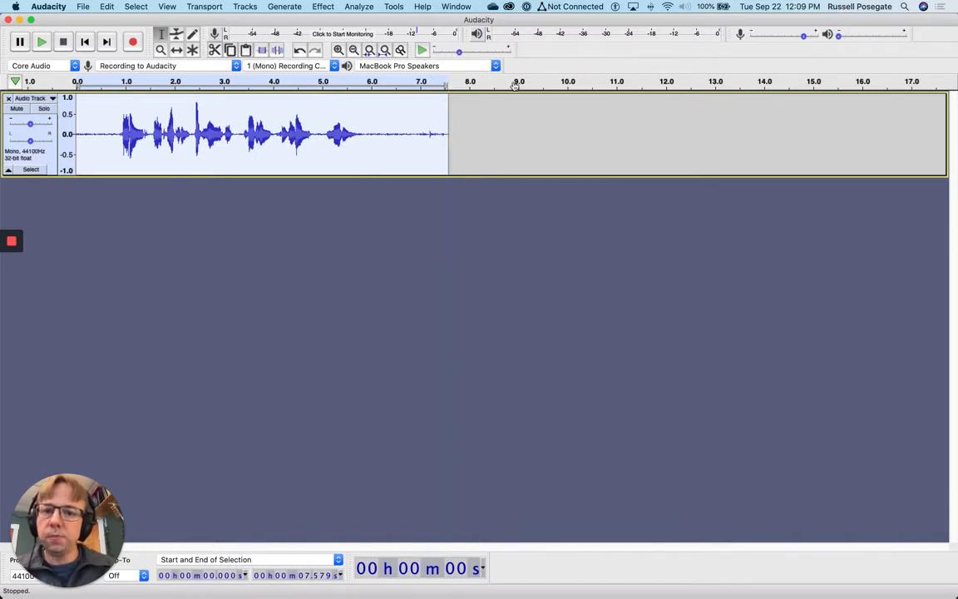
Capture a noise profile from the silent lead-in before the speech, from about 0.025 s to 0.905 s
click(385, 49)
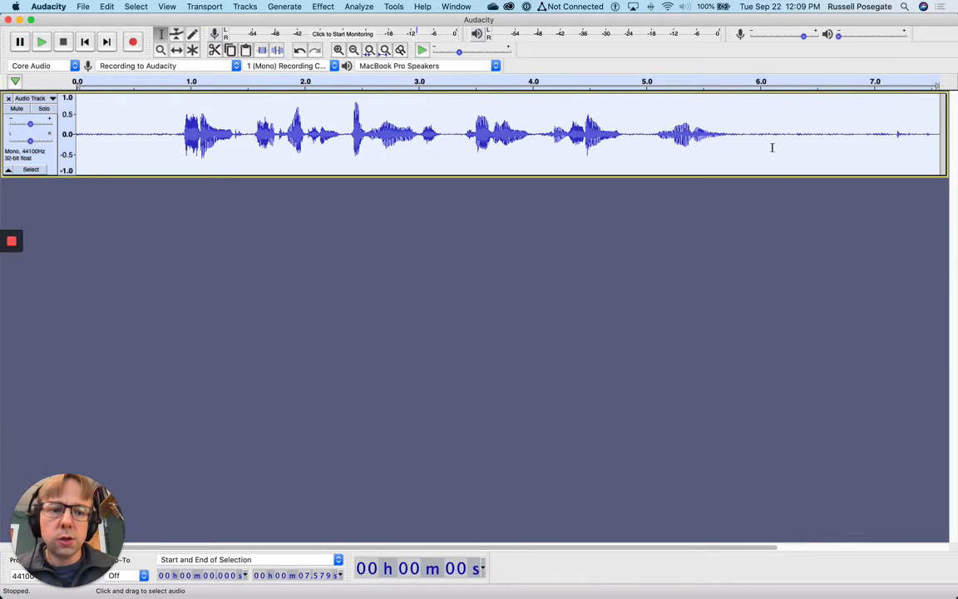
click(160, 154)
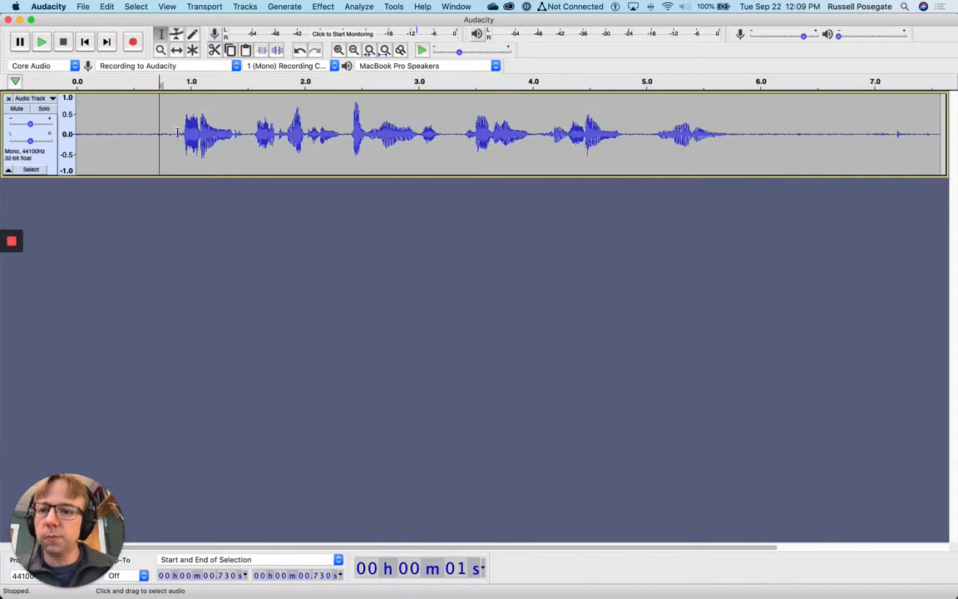
drag(180, 132, 79, 142)
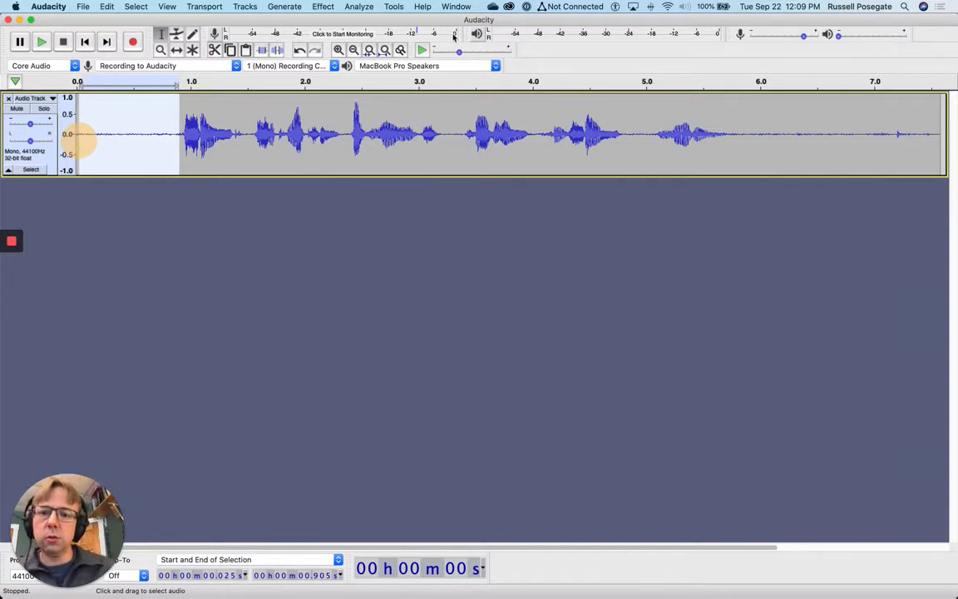
click(331, 7)
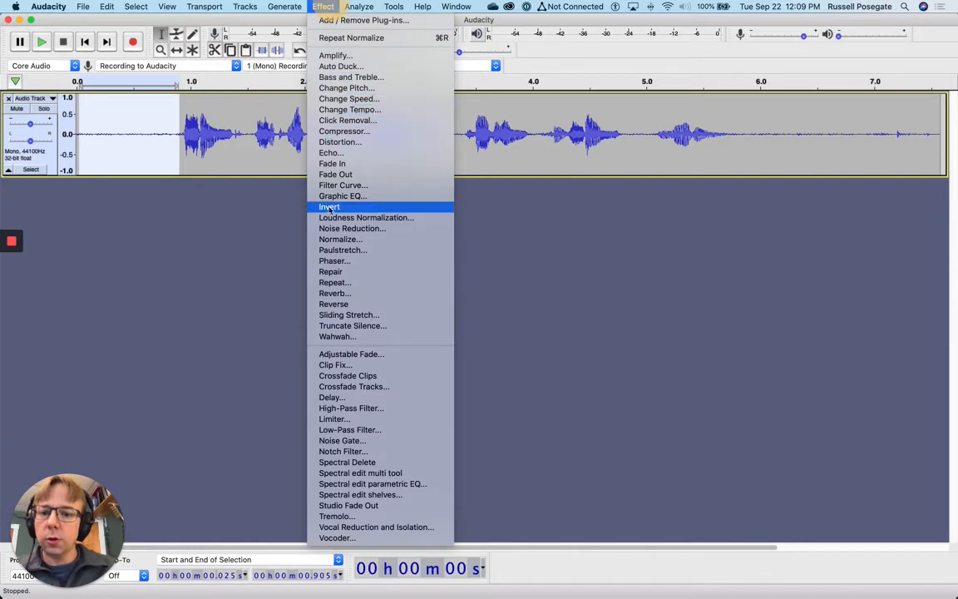
click(333, 230)
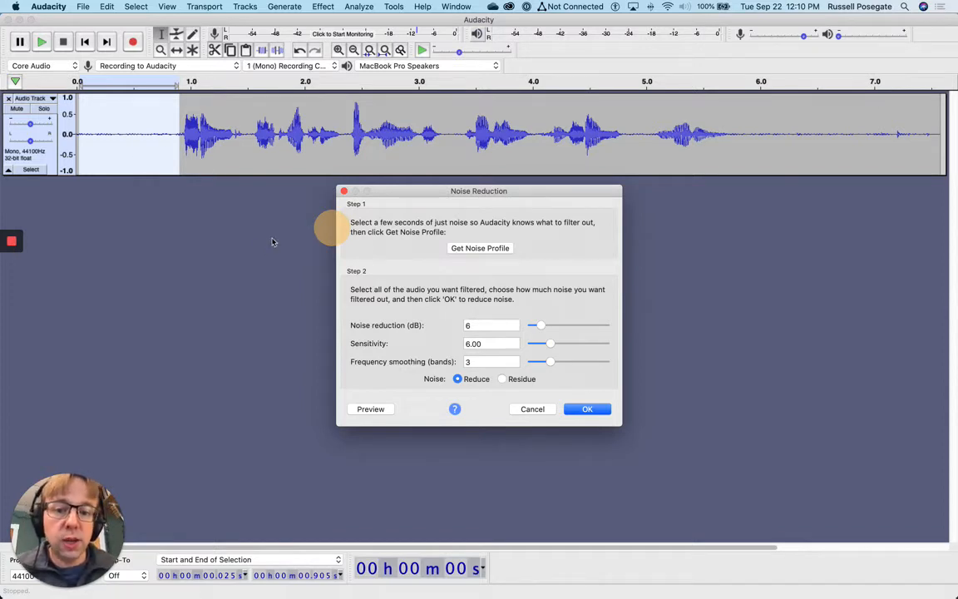
click(480, 248)
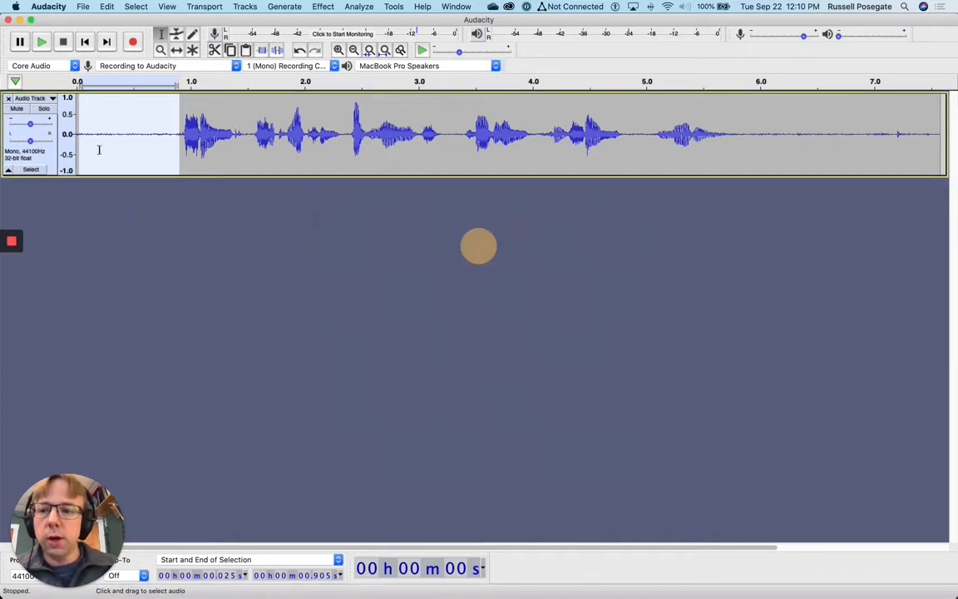
Apply Noise Reduction to the whole track with 6 dB reduction, sensitivity 6.00 and 3 frequency smoothing bands
click(52, 153)
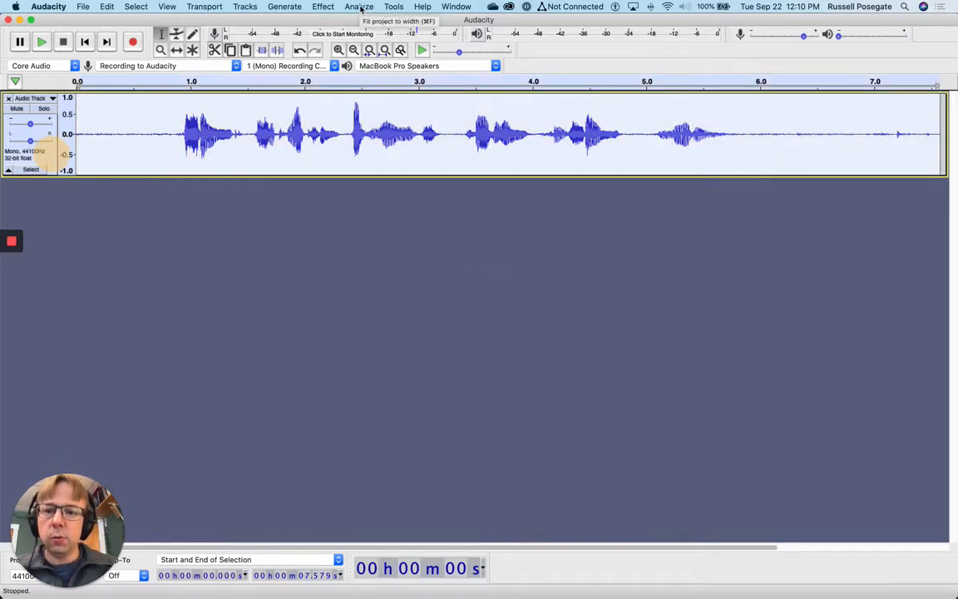
click(322, 7)
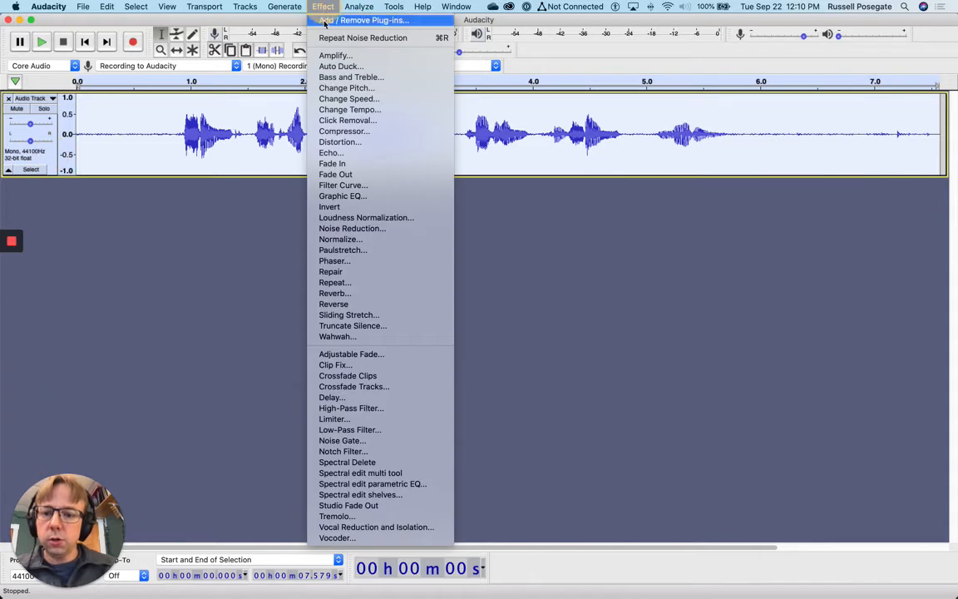
click(350, 229)
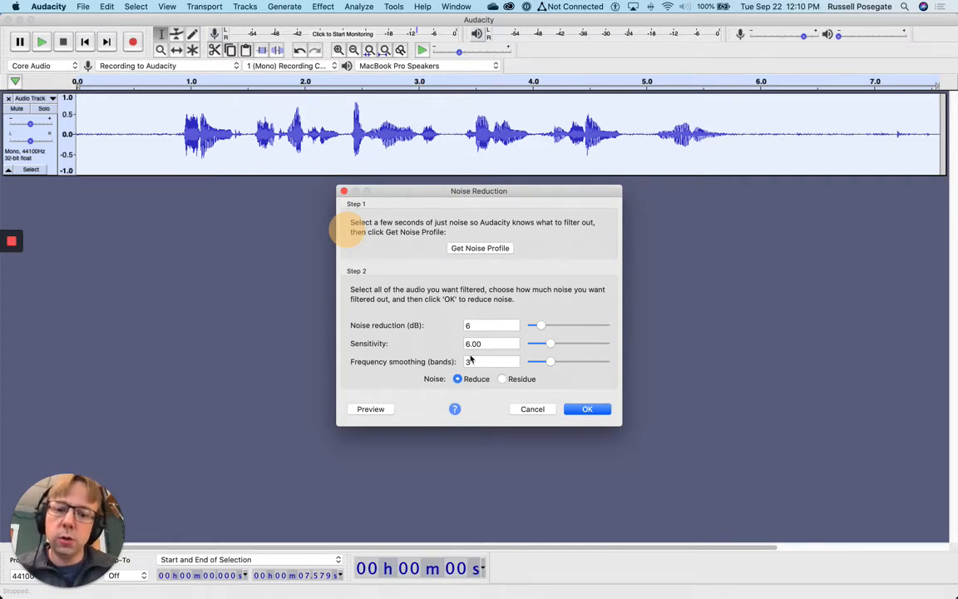
click(581, 408)
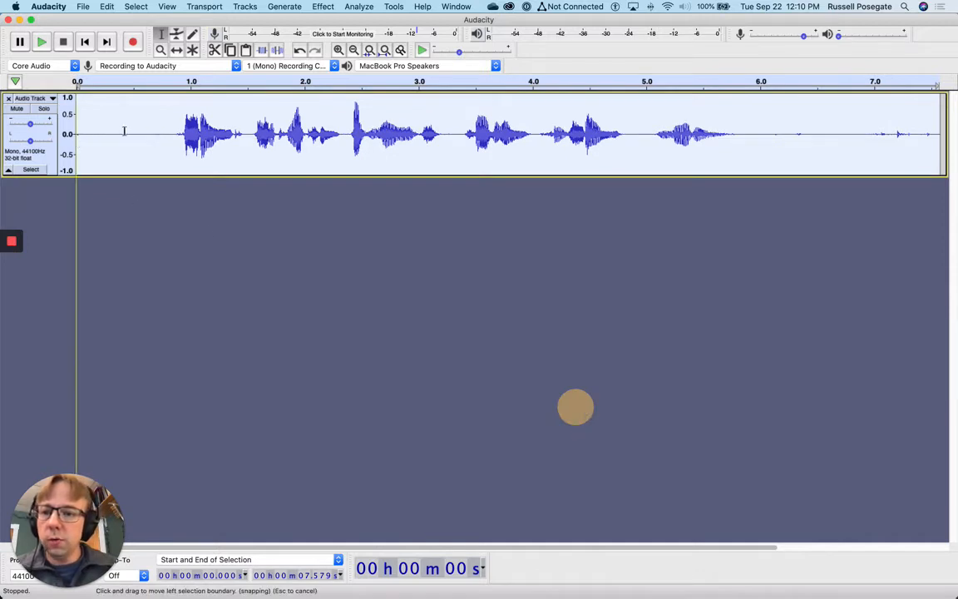
Play the recording back from the start, and delete the silent lead-in from 0 to about 0.885 s
click(84, 42)
click(42, 42)
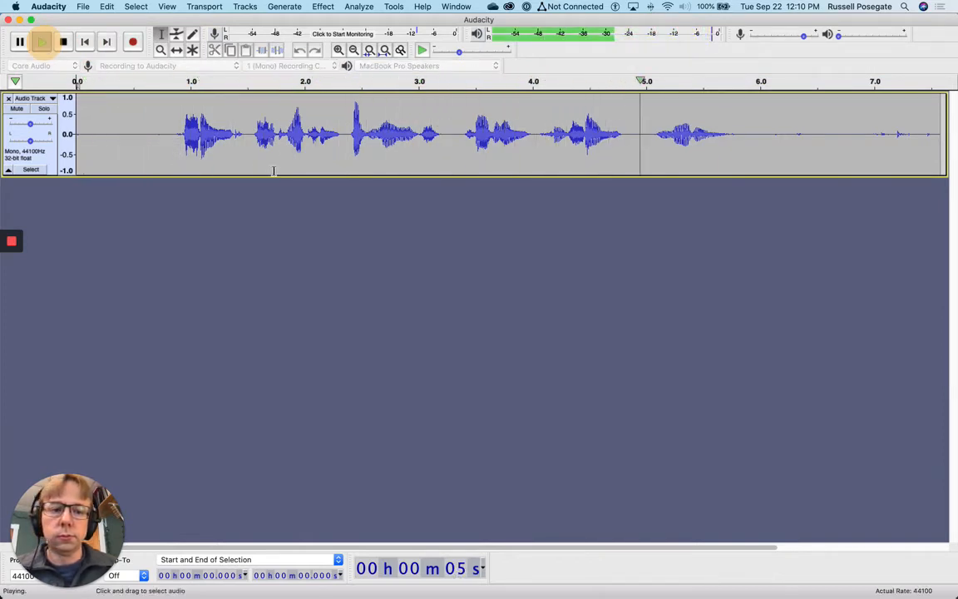
click(67, 42)
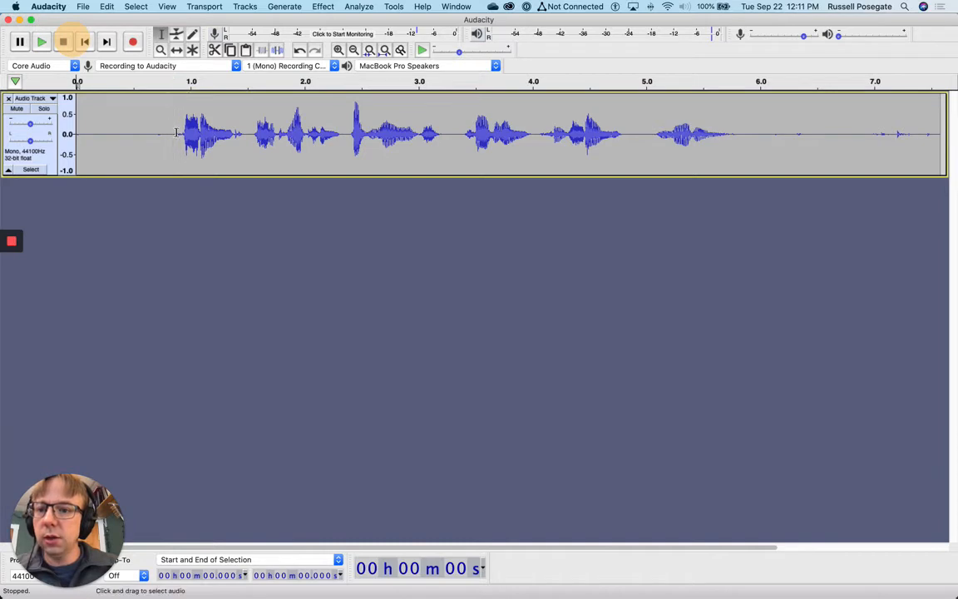
drag(164, 134, 71, 142)
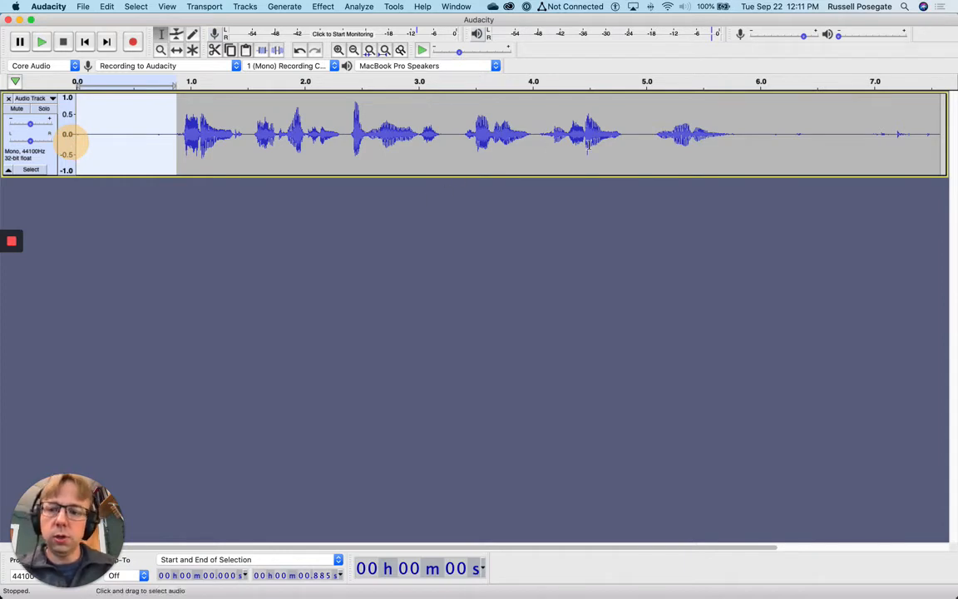
key(Delete)
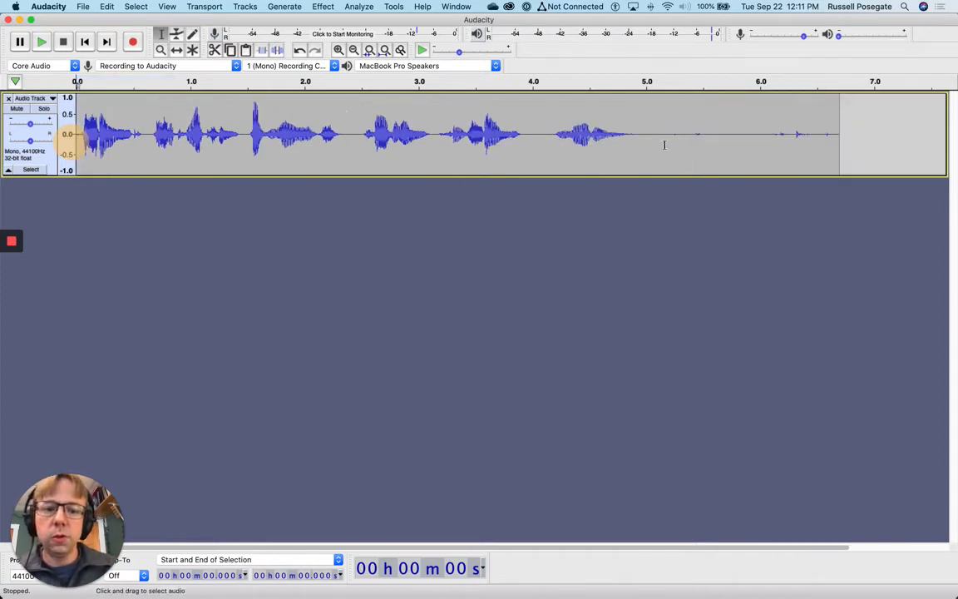
Audition the last word to find its end, and delete everything from about 5.143 s to the end of the track
drag(554, 135, 645, 135)
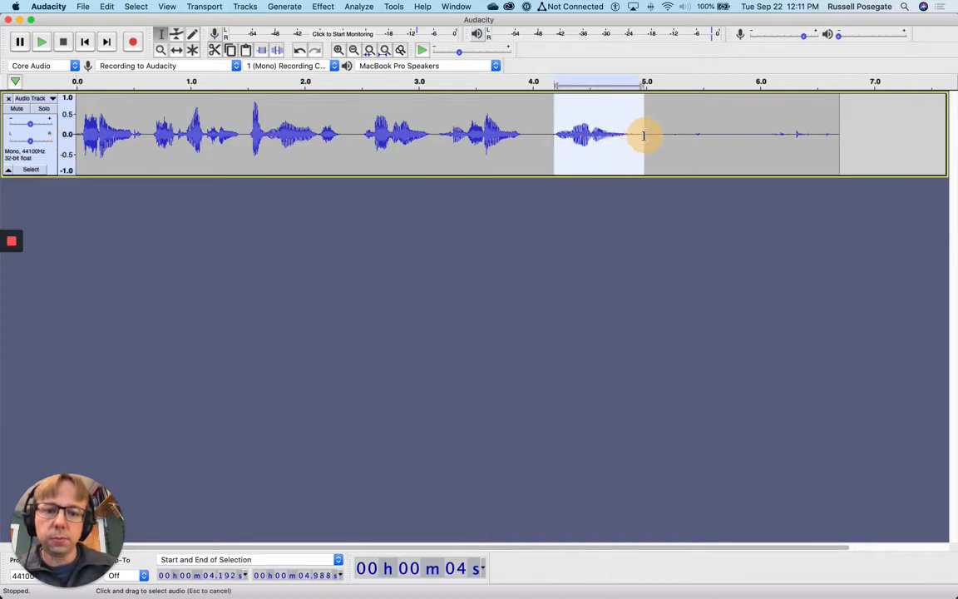
click(42, 42)
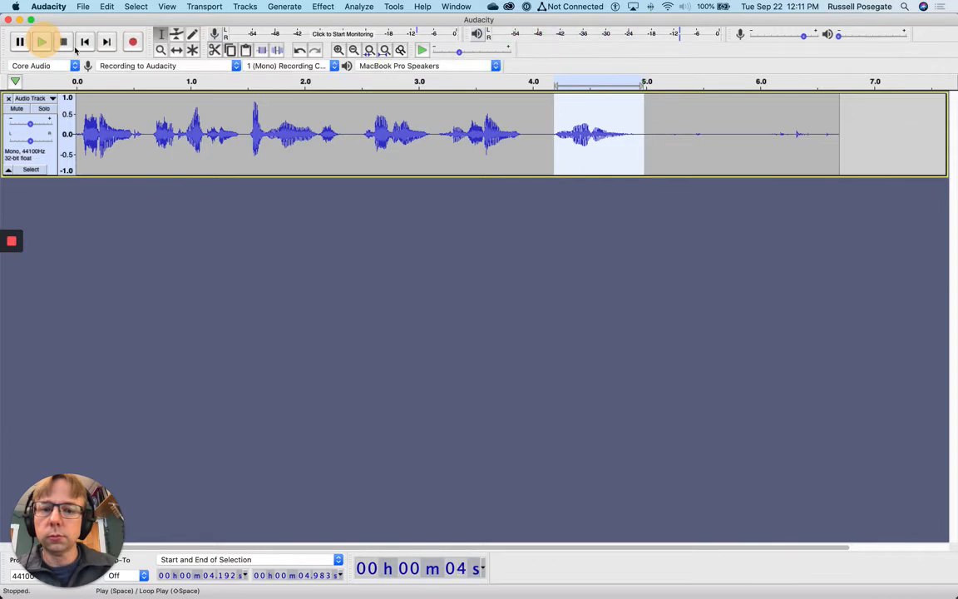
drag(657, 124, 663, 124)
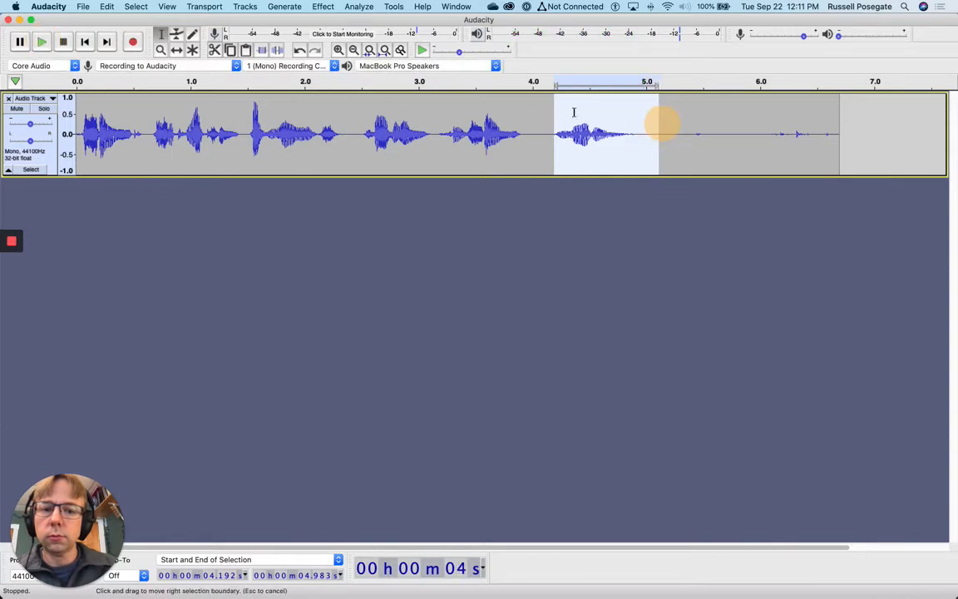
click(43, 41)
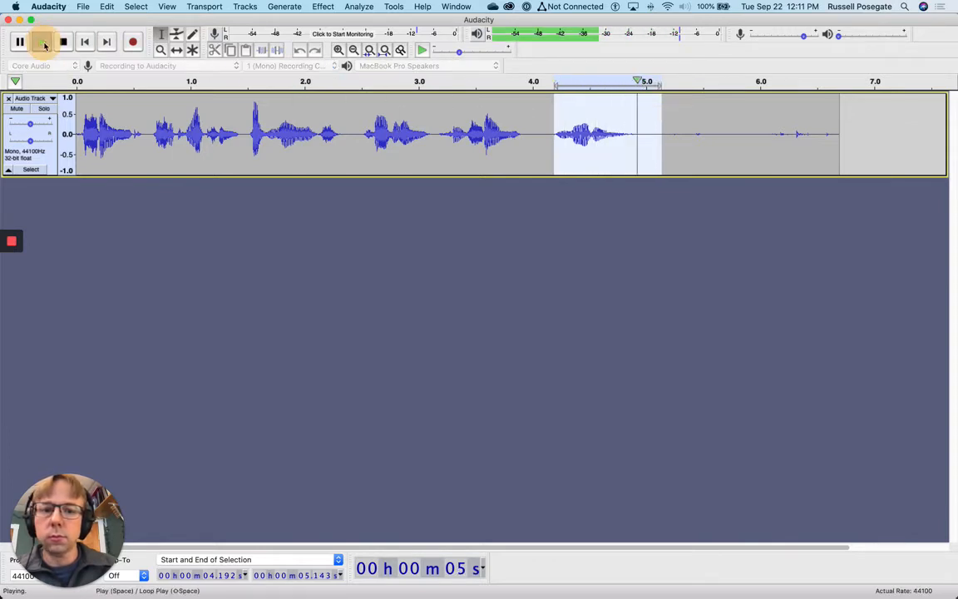
click(663, 133)
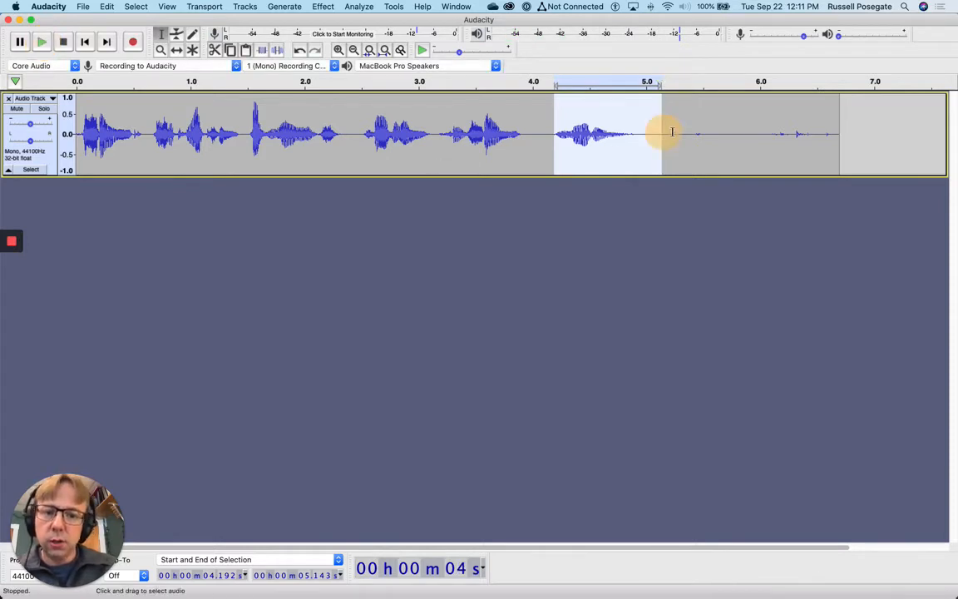
click(672, 114)
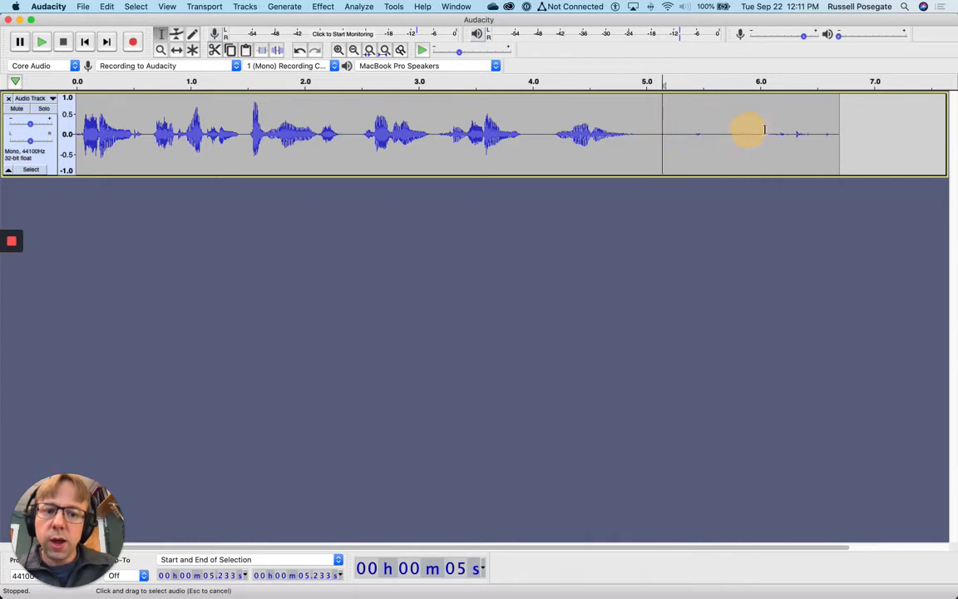
drag(764, 129, 861, 132)
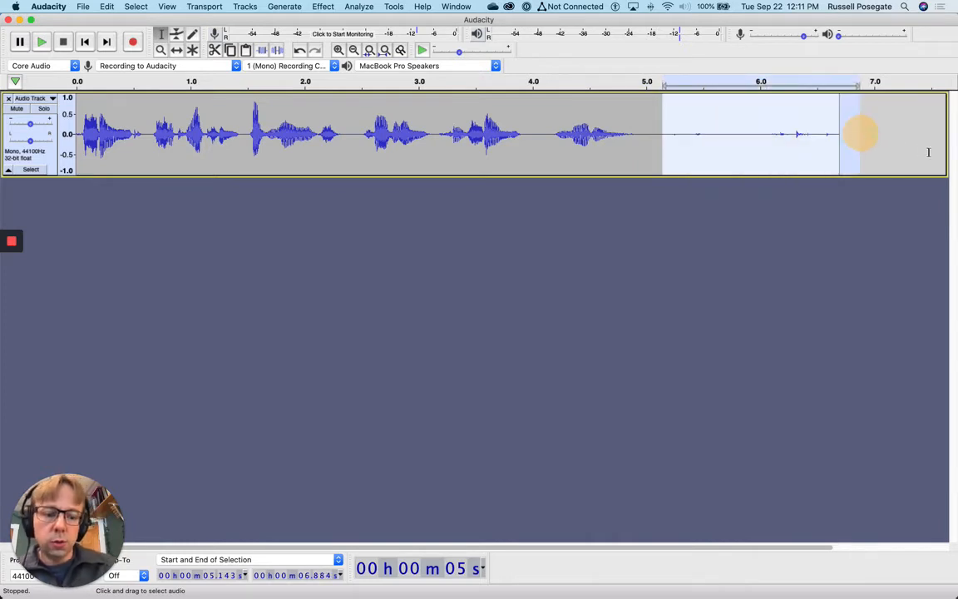
key(Delete)
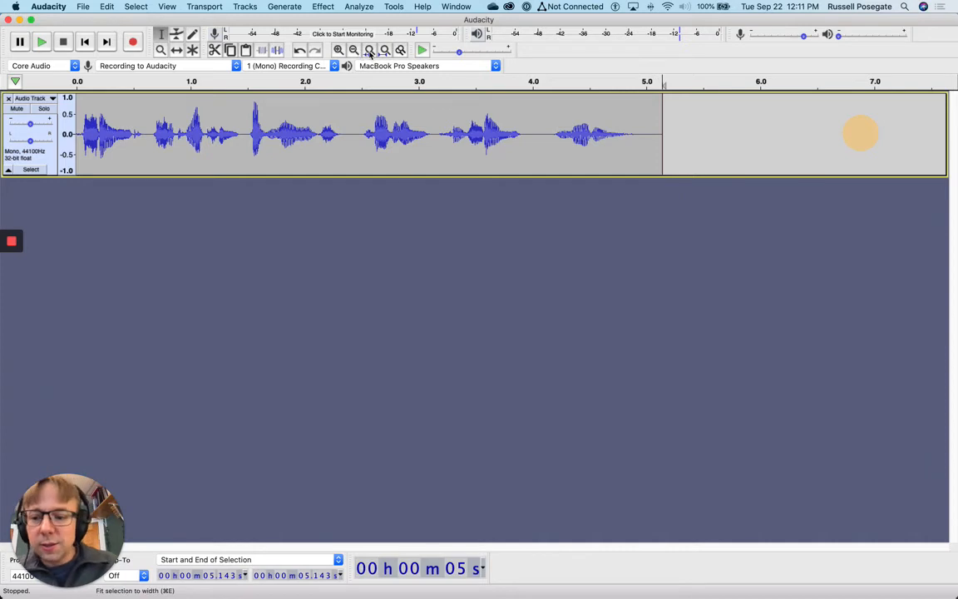
click(323, 7)
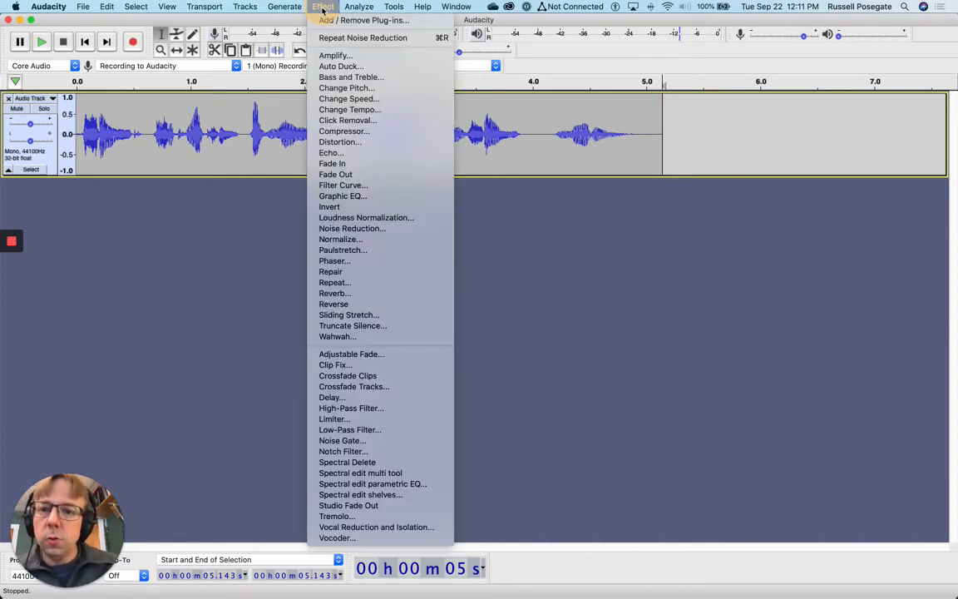
click(341, 198)
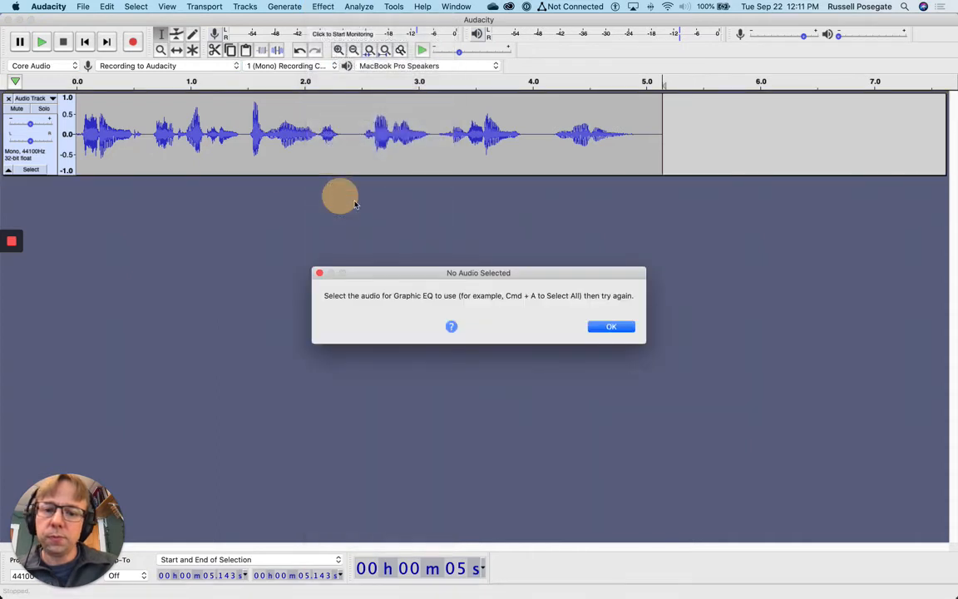
click(610, 328)
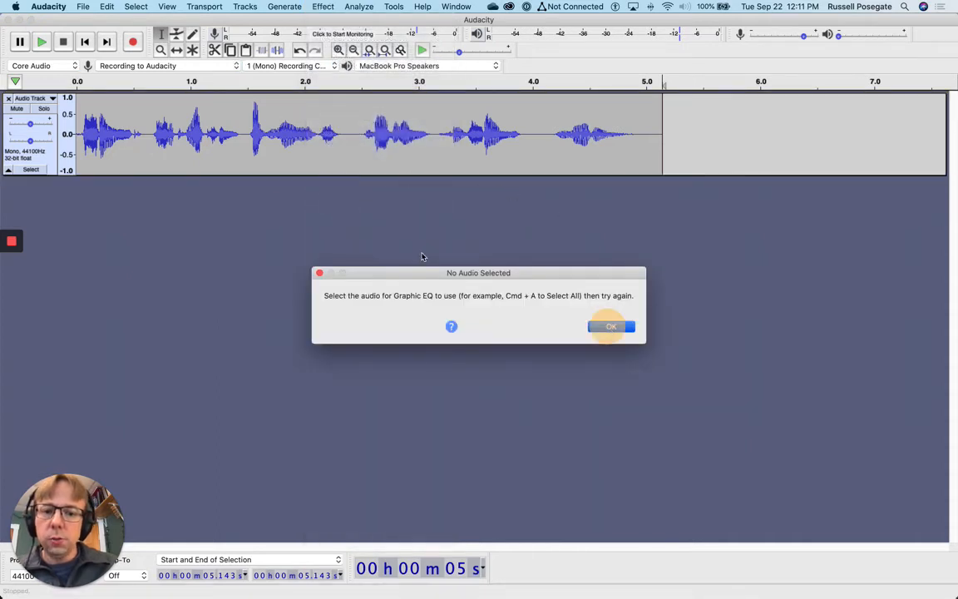
Select the whole audio track and open the Graphic EQ effect for it
click(50, 159)
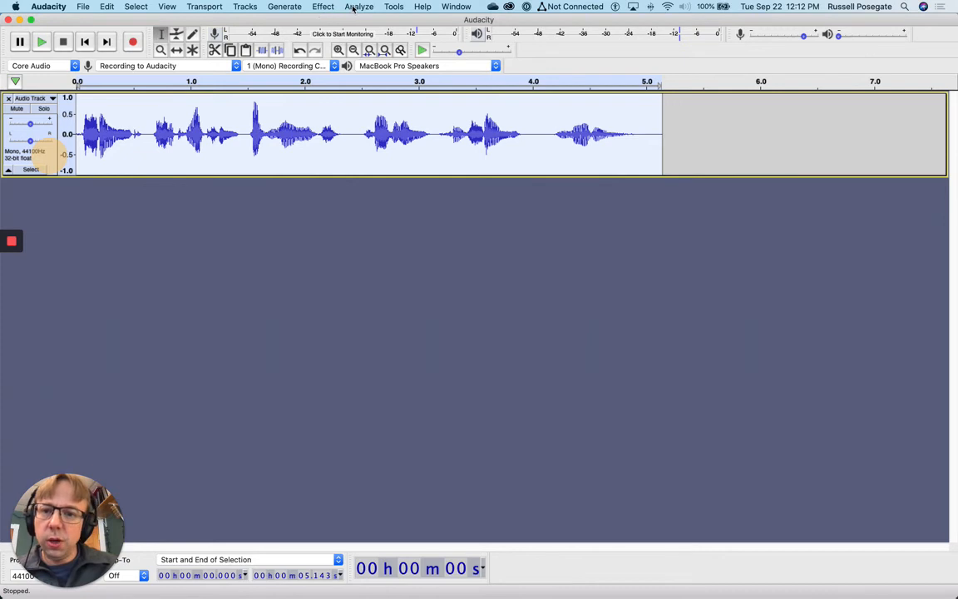
click(321, 7)
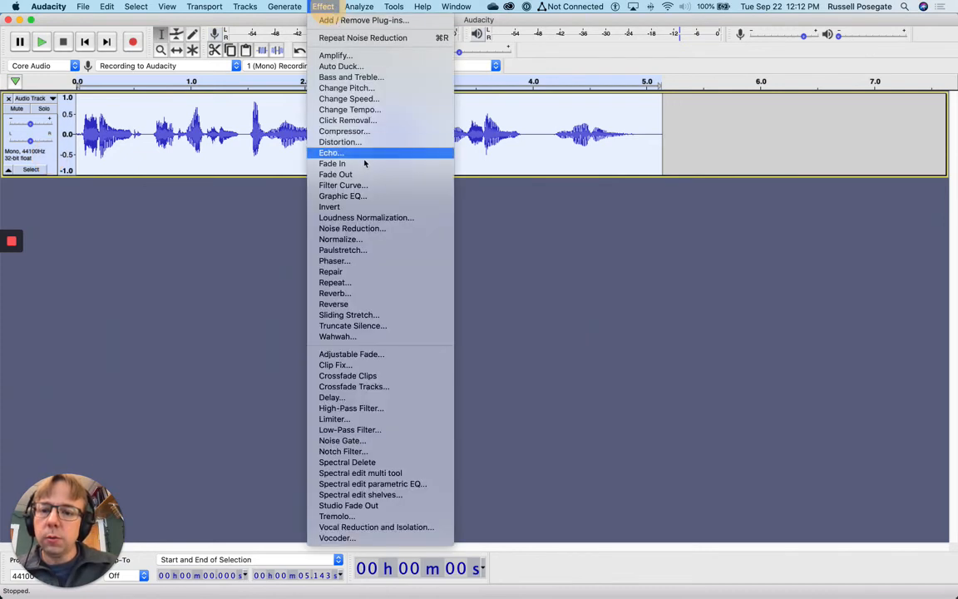
click(364, 196)
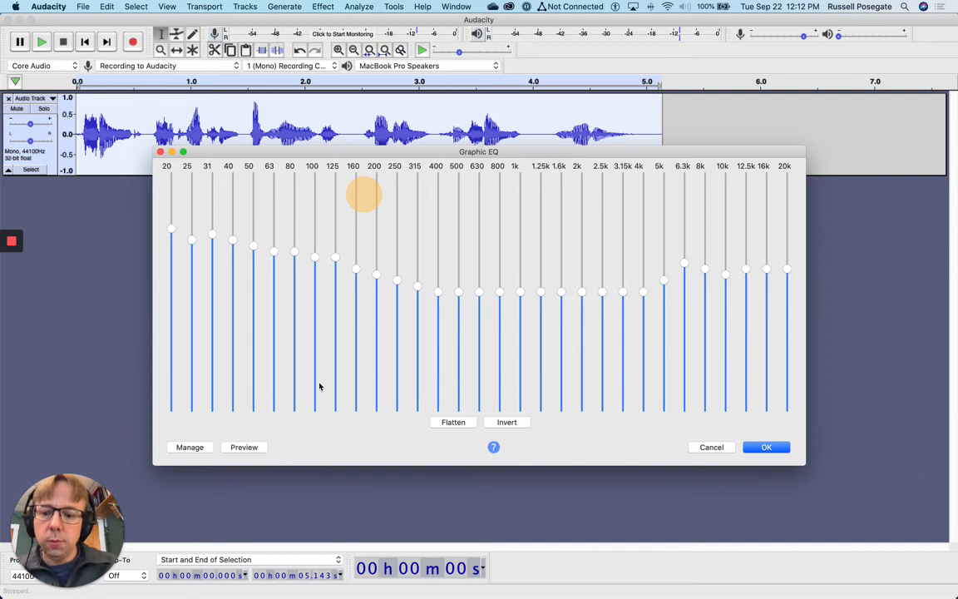
Save the current Graphic EQ curve as a user preset named with the owner's first name followed by "Vocal Boost"
click(204, 451)
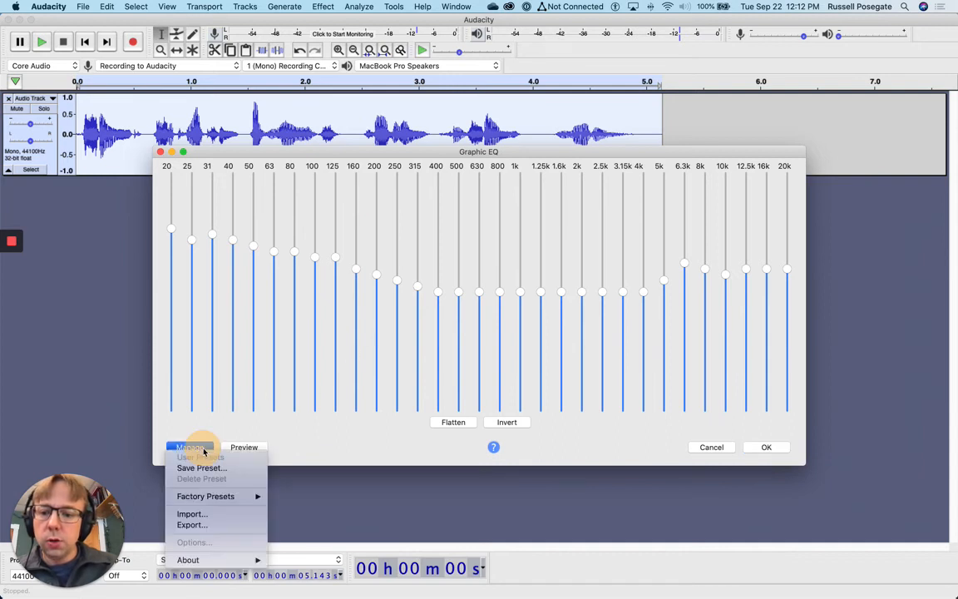
mouse_move(208, 496)
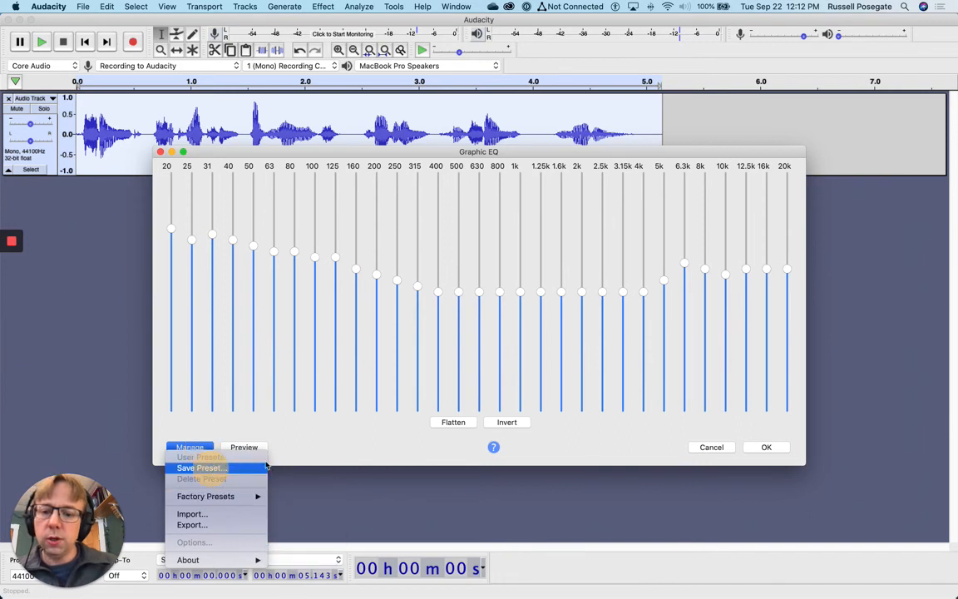
click(208, 468)
text(Russ's)
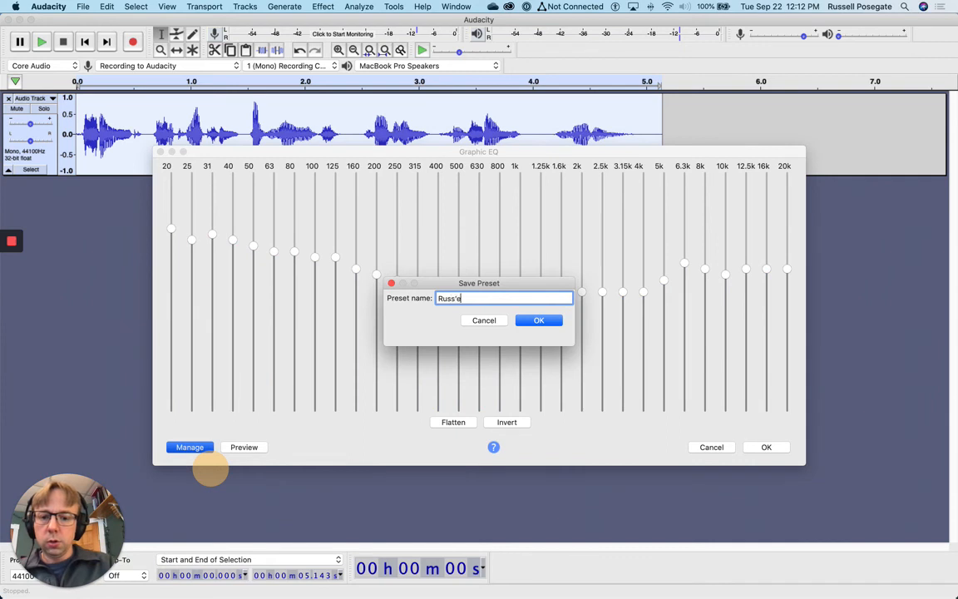
text( Vocal)
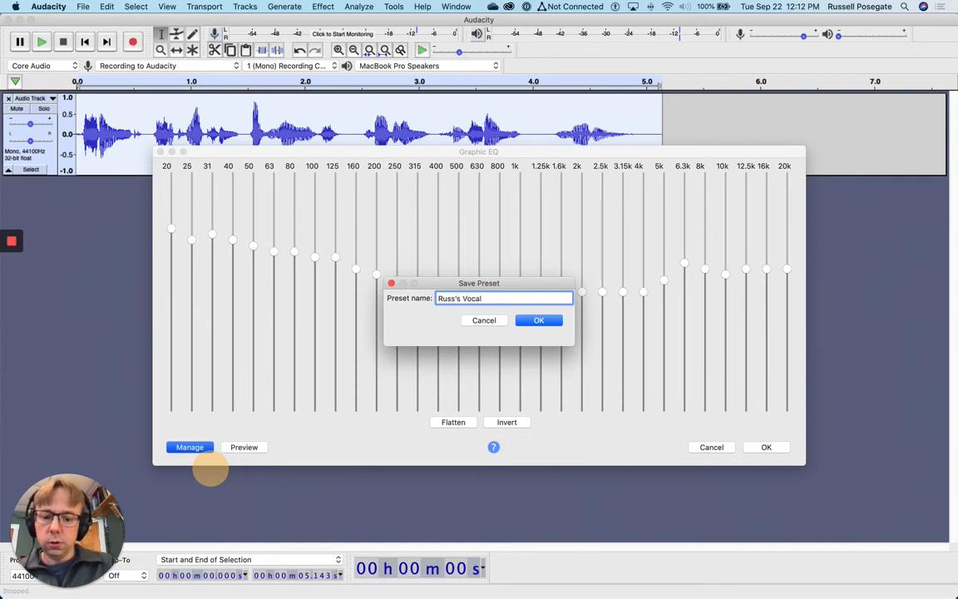
text( Boost)
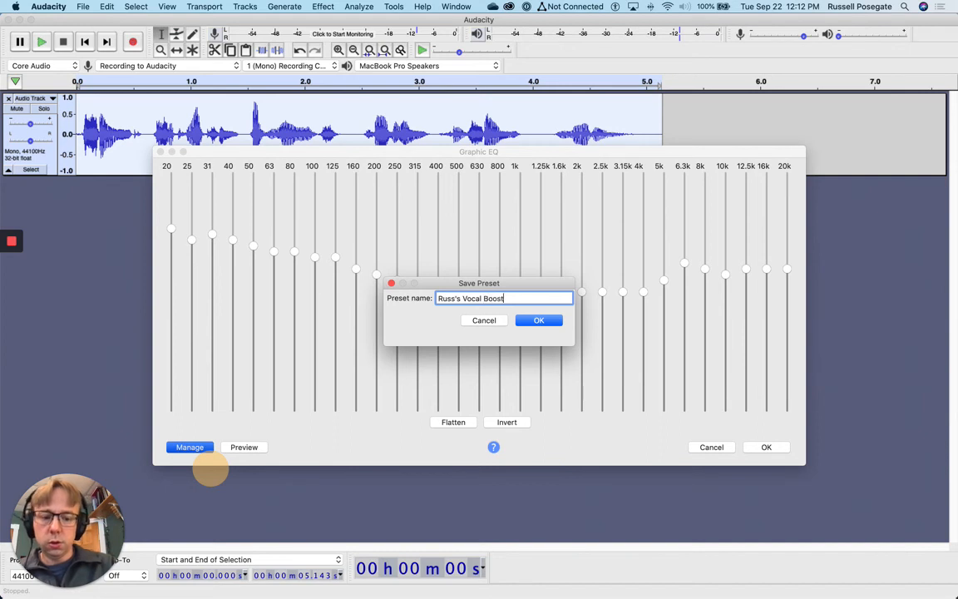
key(Return)
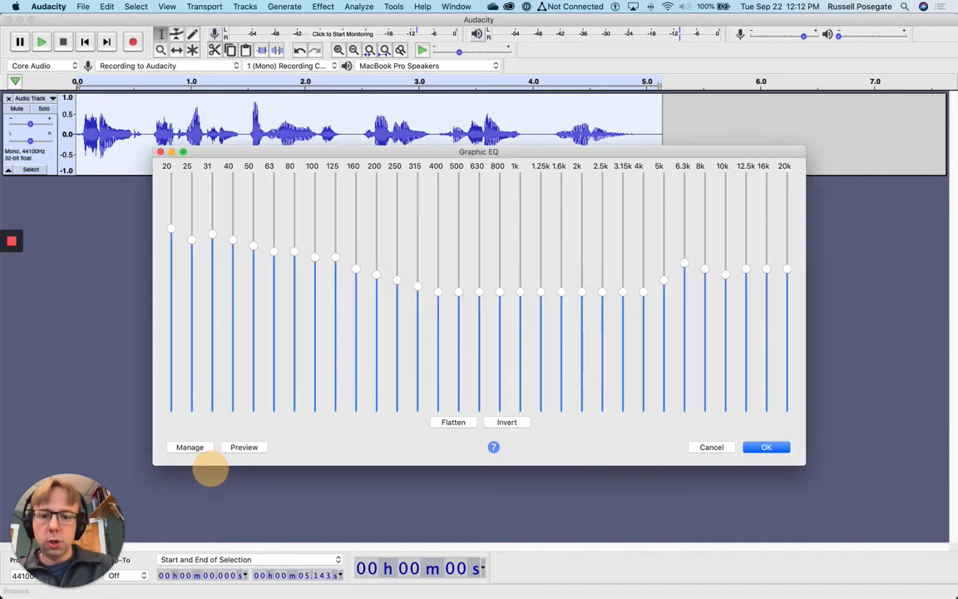
Flatten the equalizer curve and try out the Bass Boost and Treble Boost factory presets
click(453, 422)
click(190, 447)
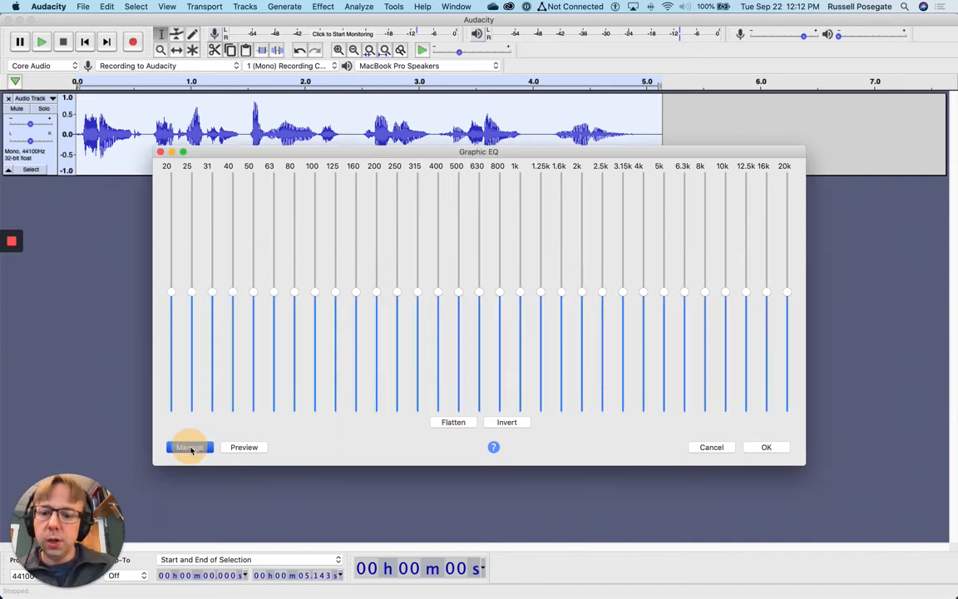
mouse_move(221, 498)
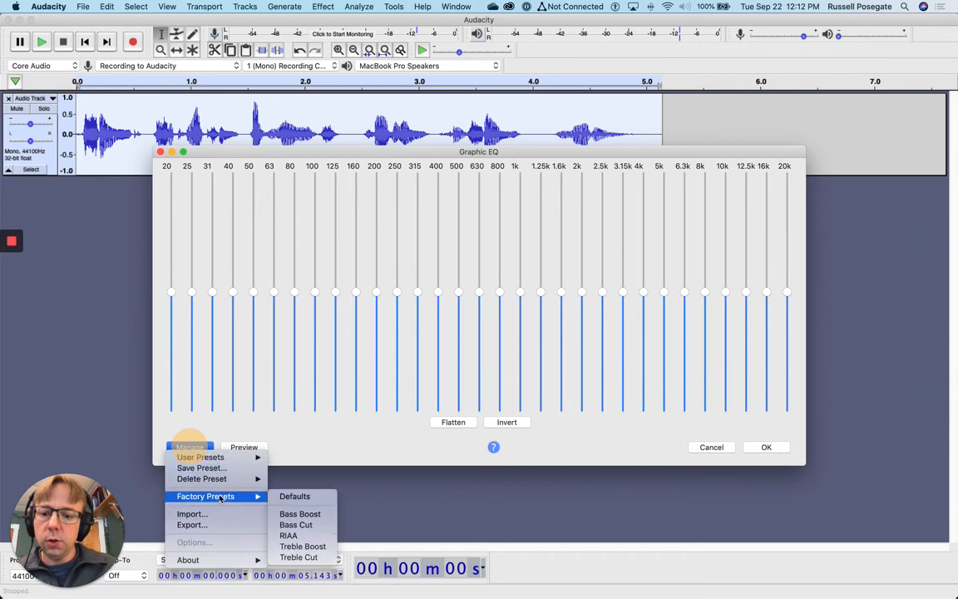
click(298, 513)
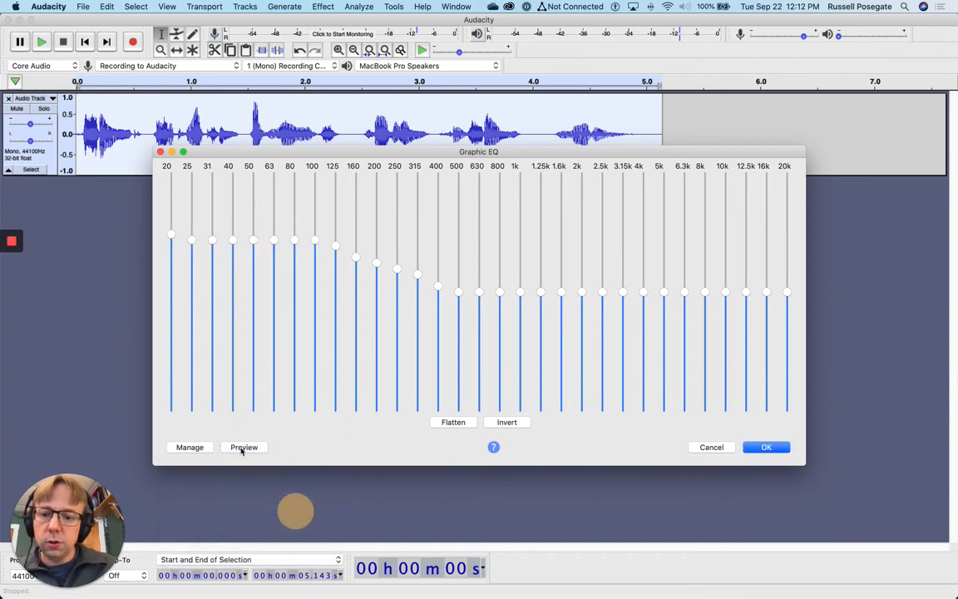
click(189, 447)
mouse_move(229, 499)
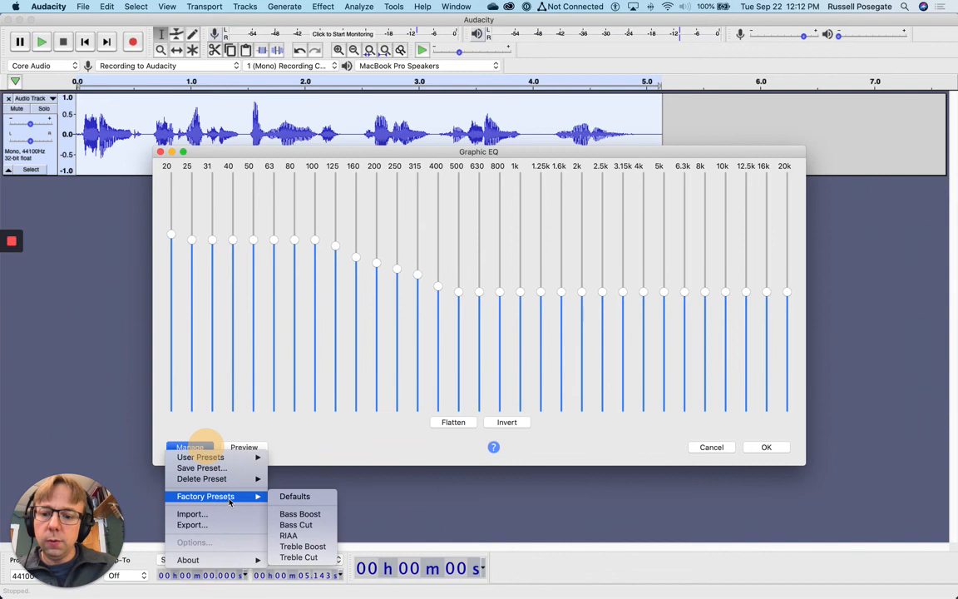
click(299, 546)
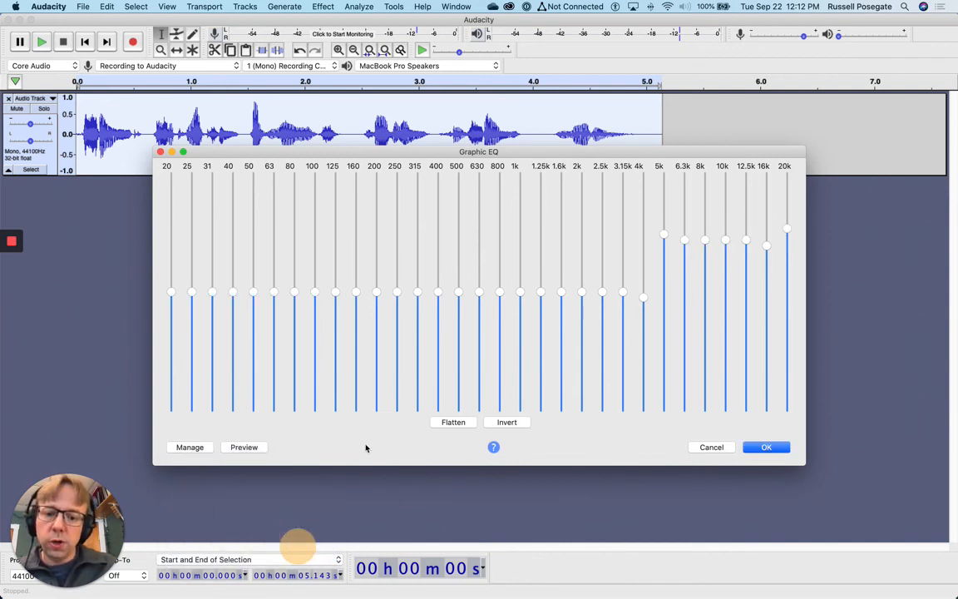
Flatten all equalizer bands and preview the voice clip without any boost
click(454, 422)
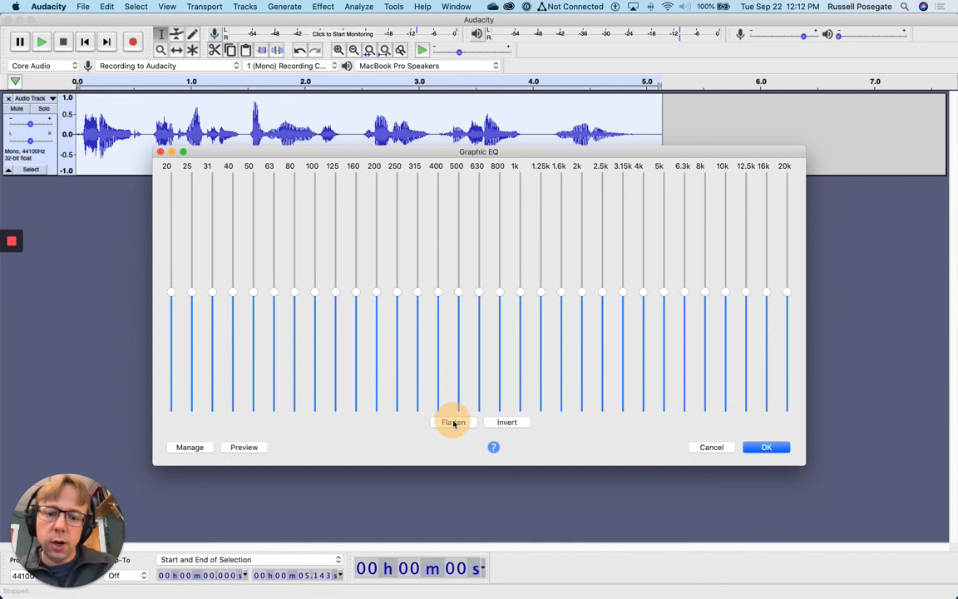
click(243, 448)
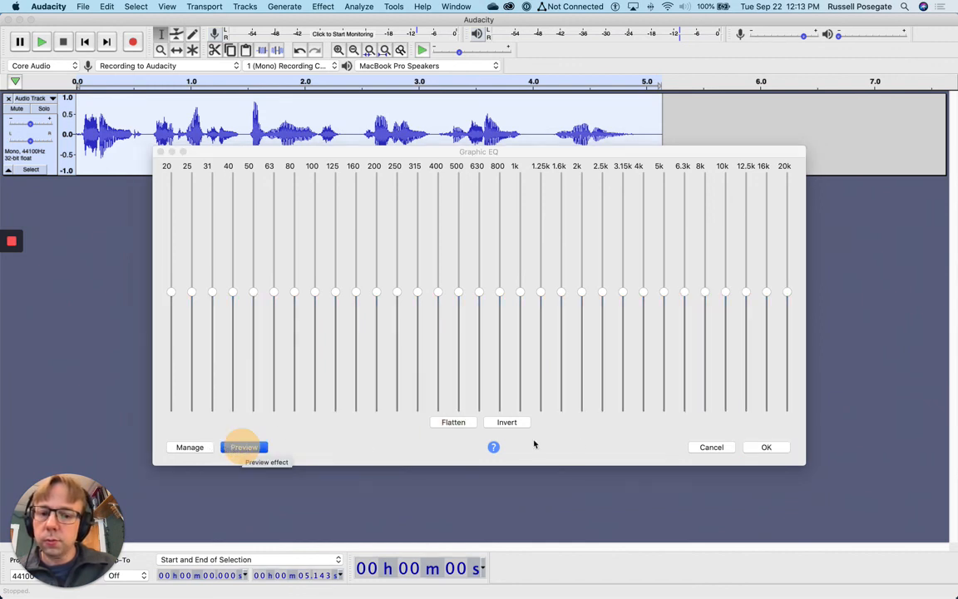
click(364, 445)
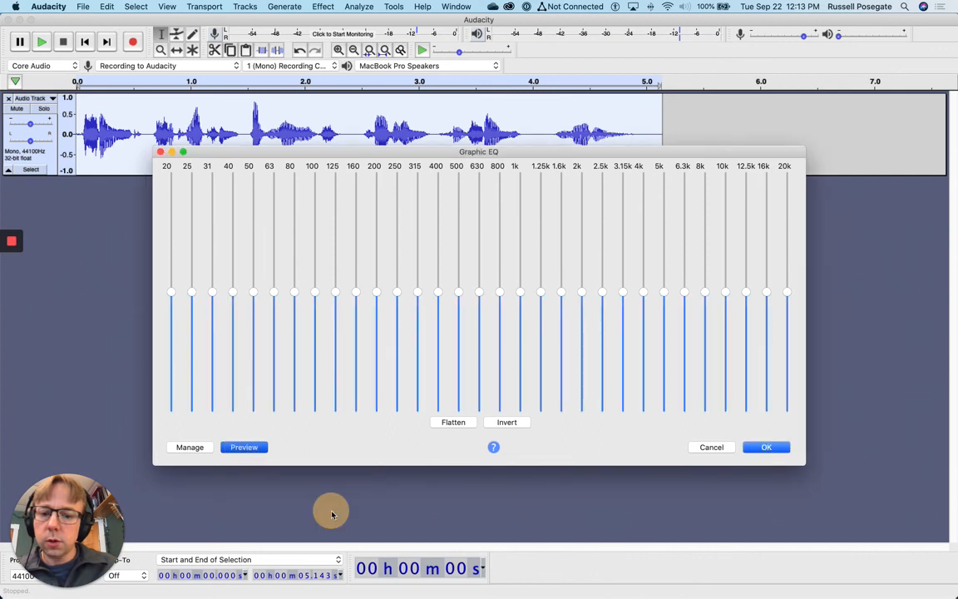
Load the saved Vocal Boost user preset, preview it, and apply the Graphic EQ to the whole track
click(198, 448)
mouse_move(217, 498)
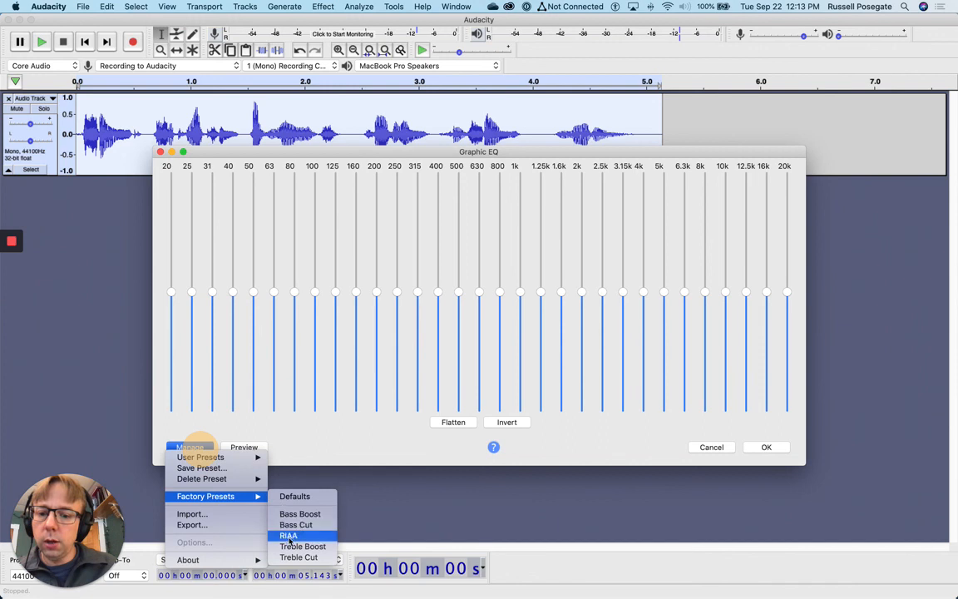
mouse_move(200, 457)
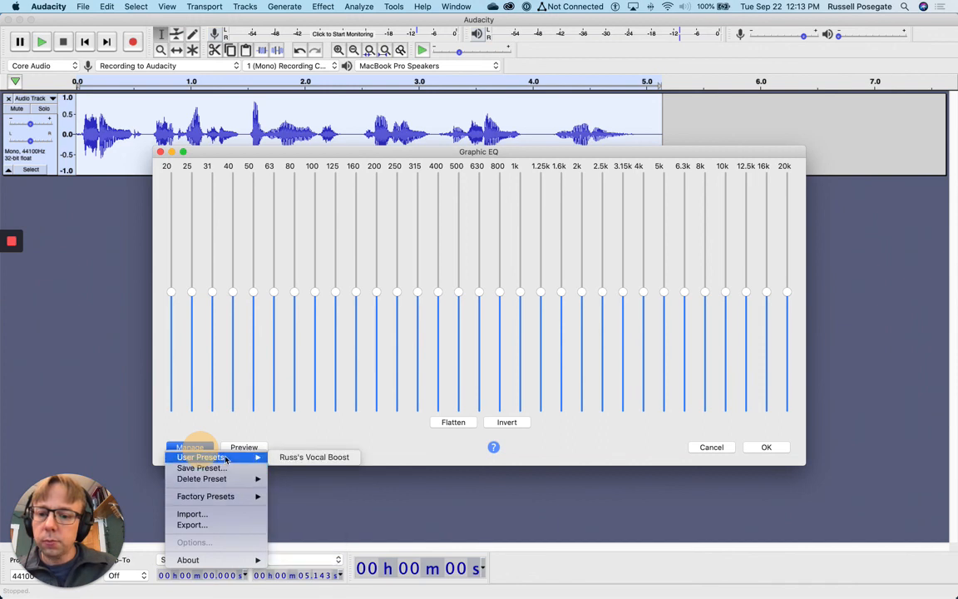
click(279, 457)
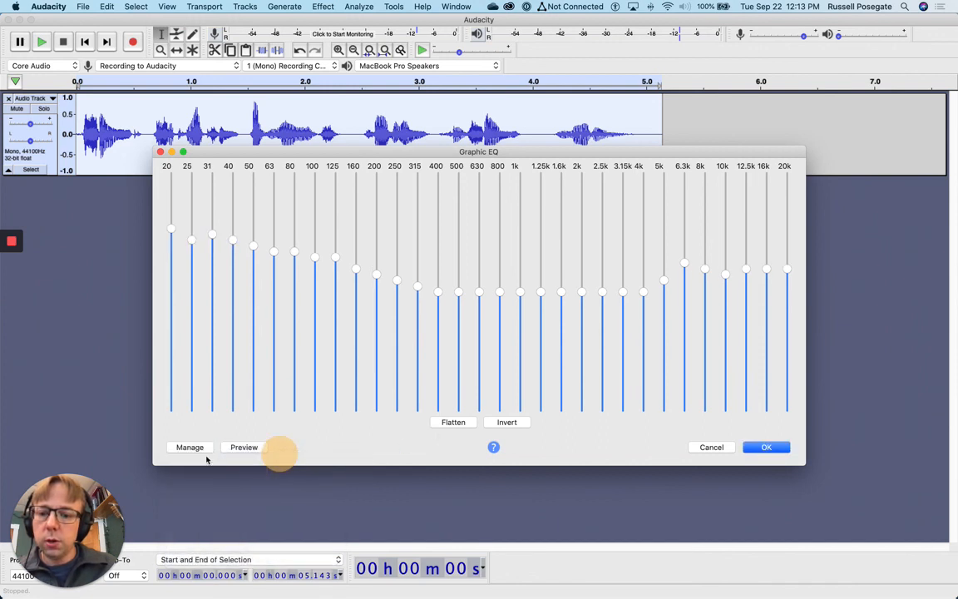
click(245, 447)
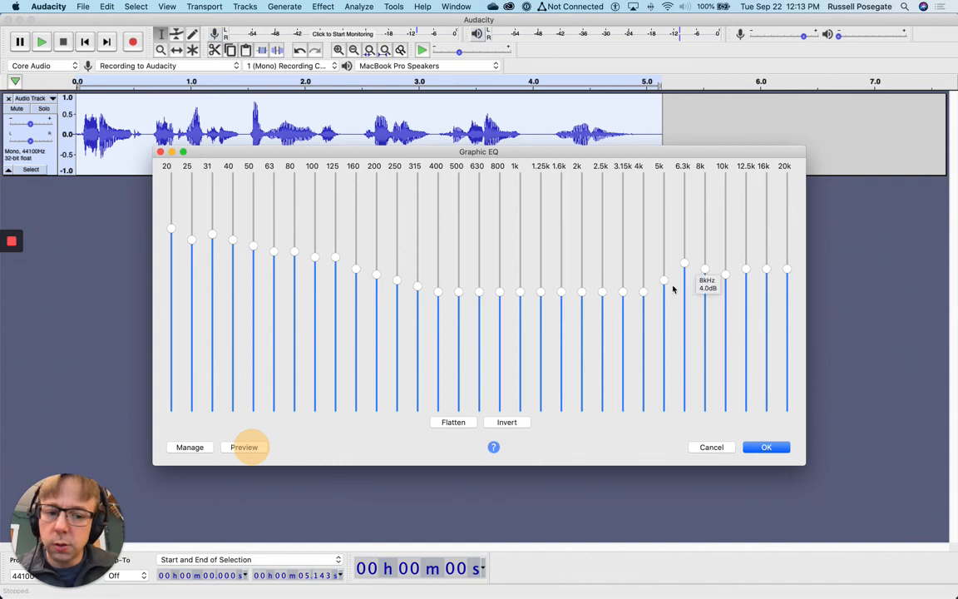
click(766, 448)
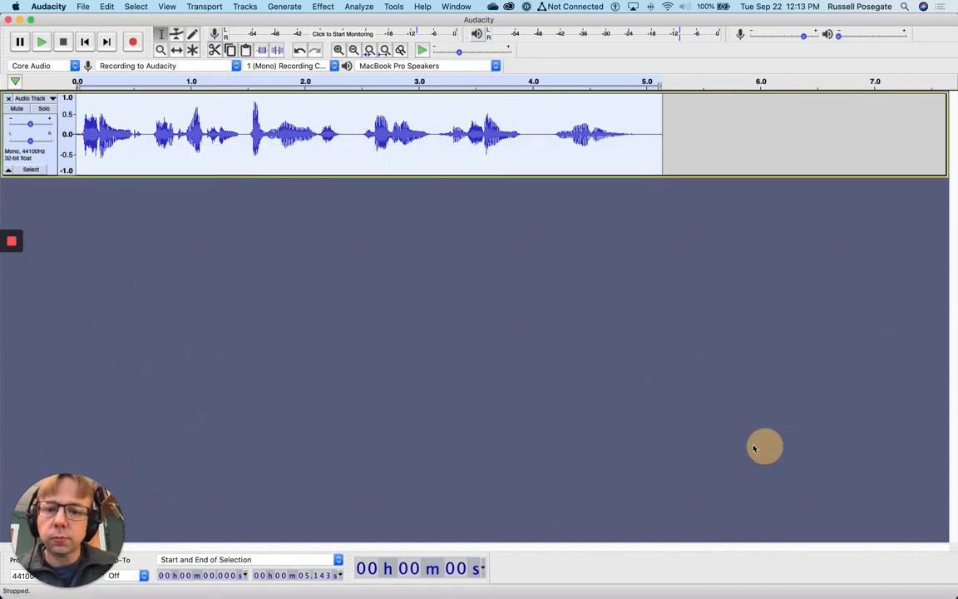